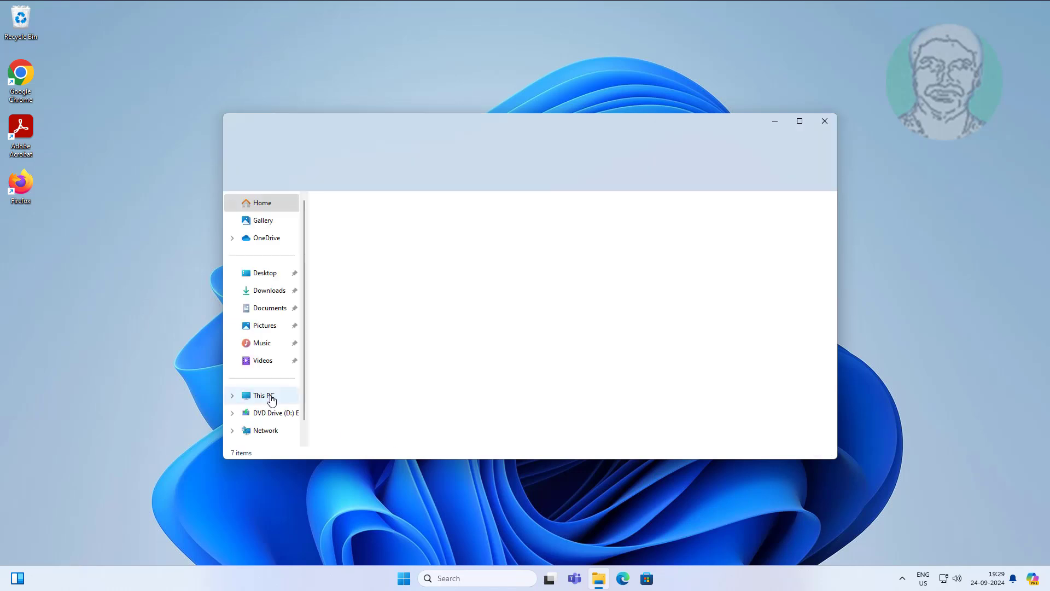
Open Computer Management for This PC from File Explorer.
right_click(271, 396)
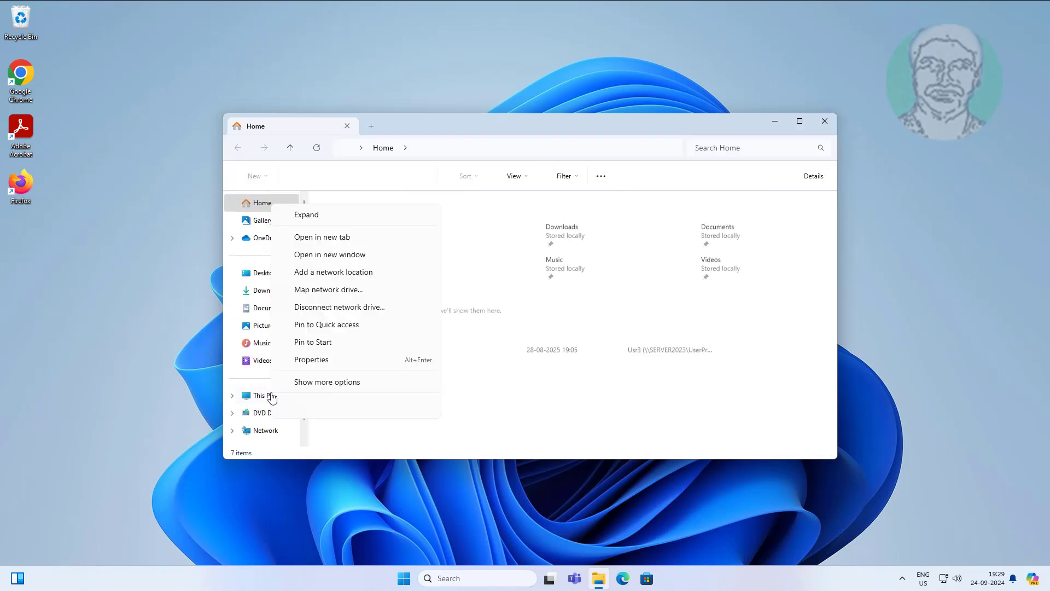
click(327, 382)
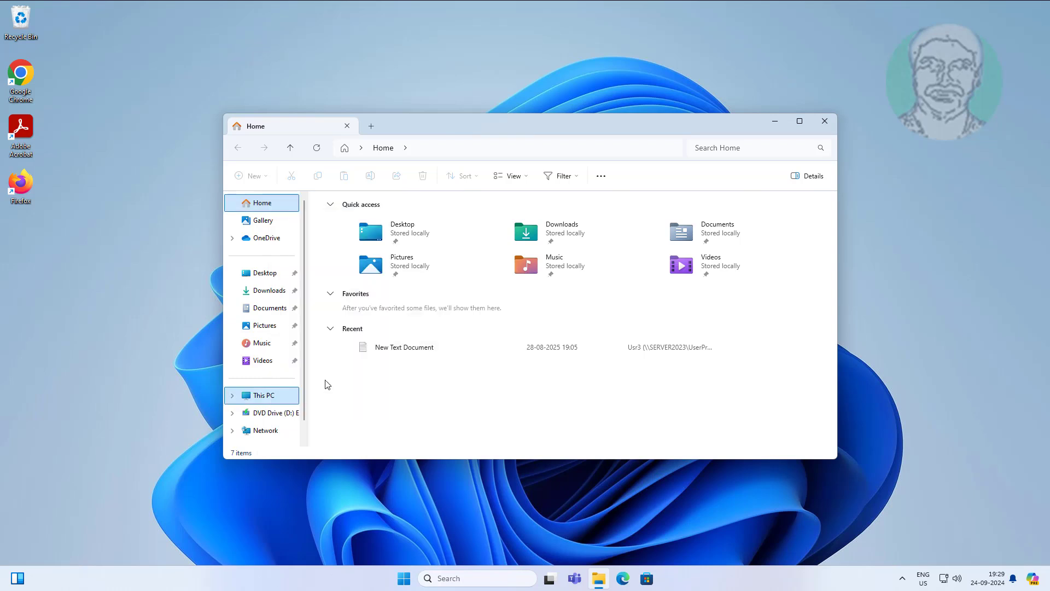
click(303, 417)
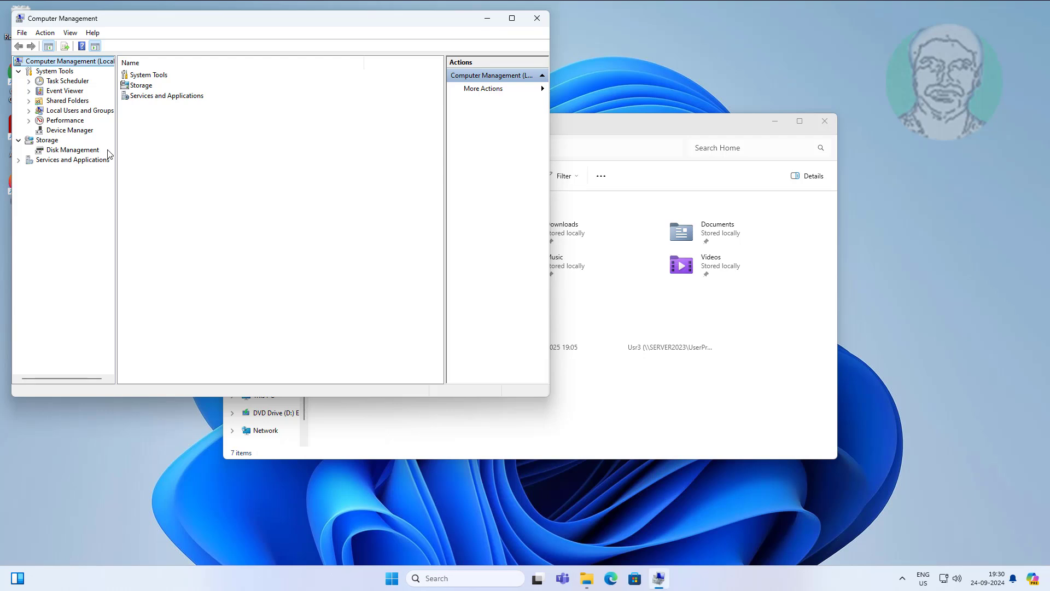
Check which groups the Local Admin user account belongs to under Local Users and Groups.
double_click(68, 111)
click(69, 122)
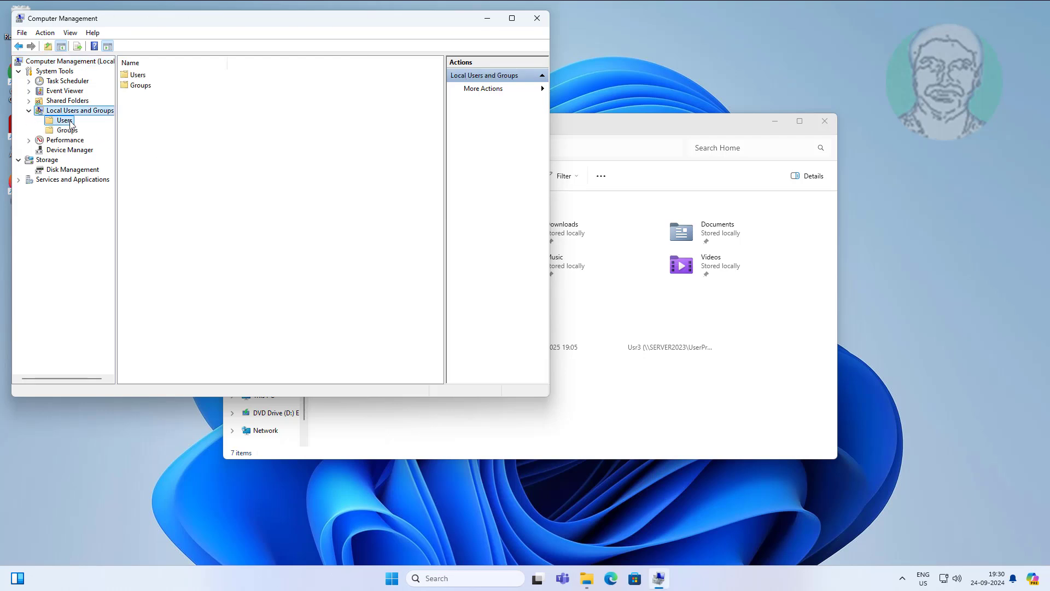
click(153, 119)
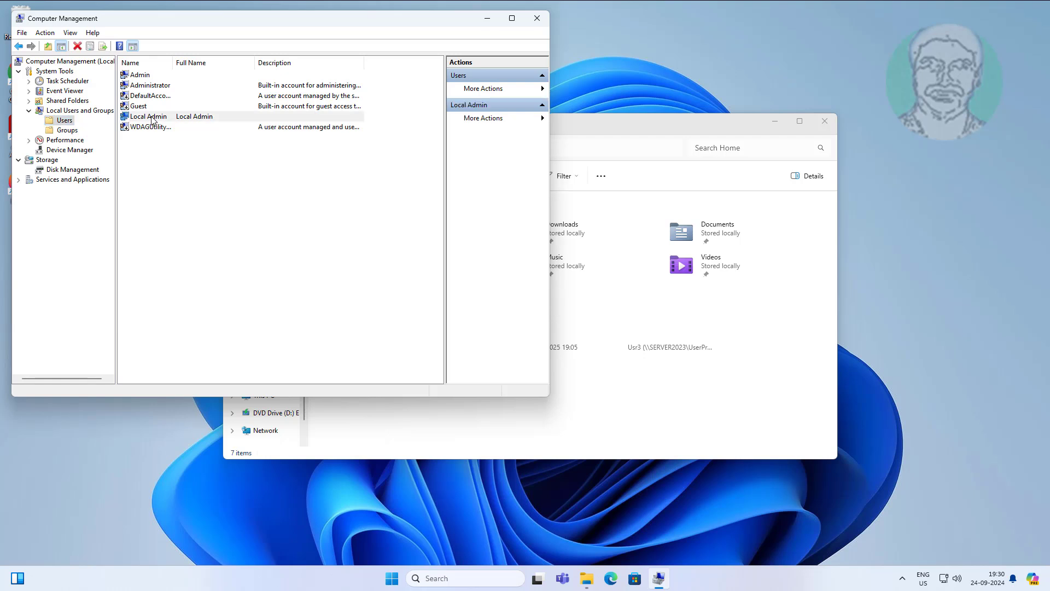
double_click(168, 119)
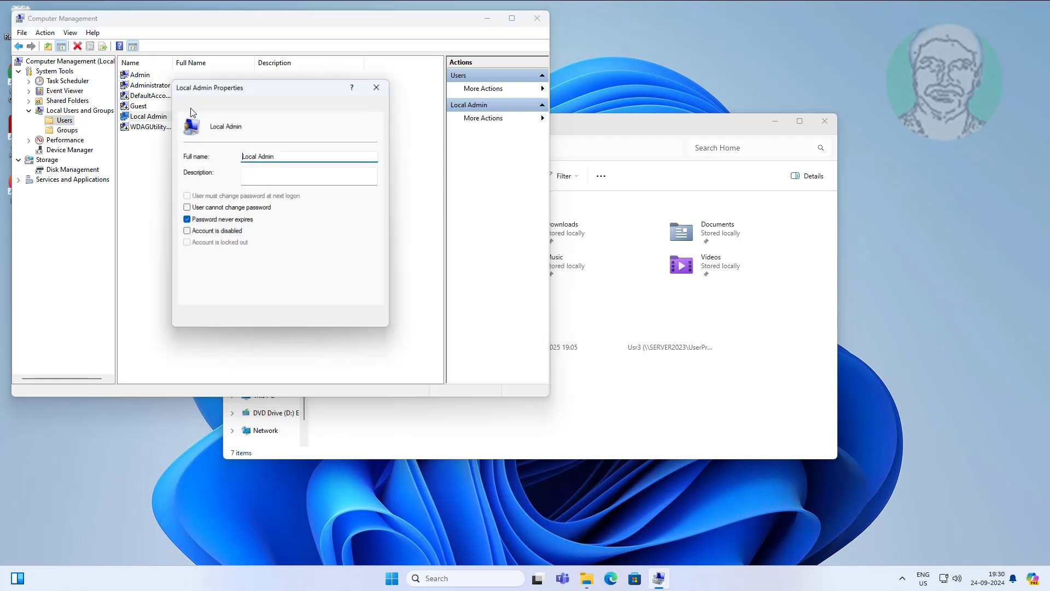
click(210, 107)
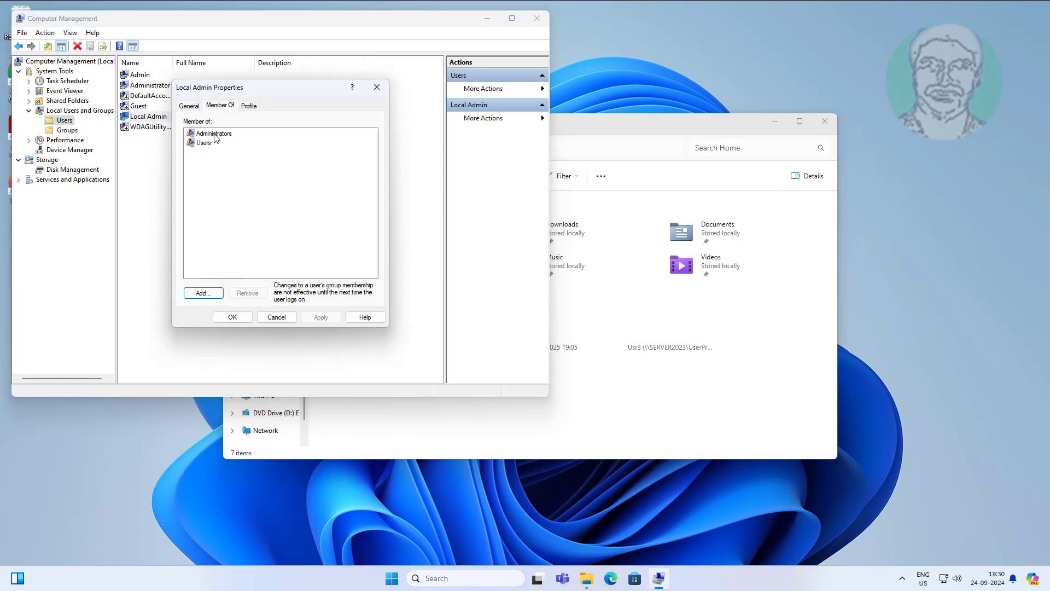
click(232, 317)
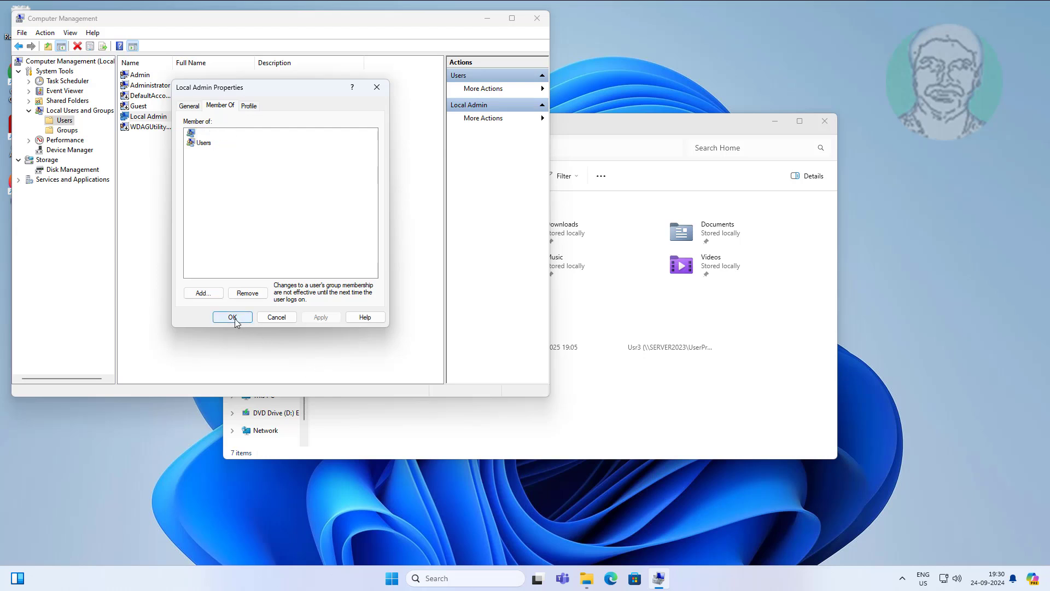
Review the members of the local Administrators group, and close Computer Management and File Explorer.
click(67, 130)
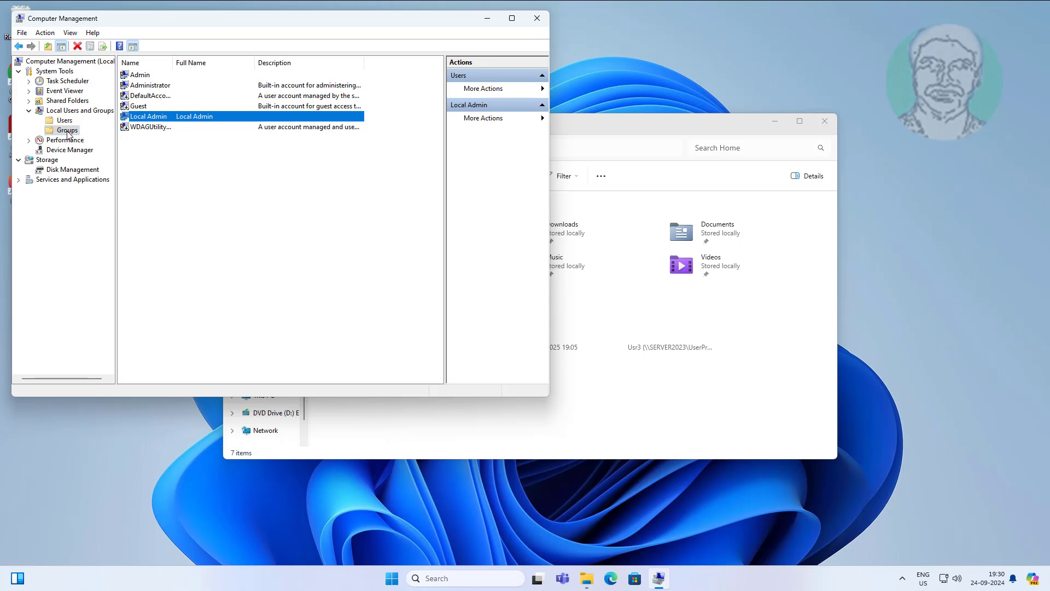
click(153, 86)
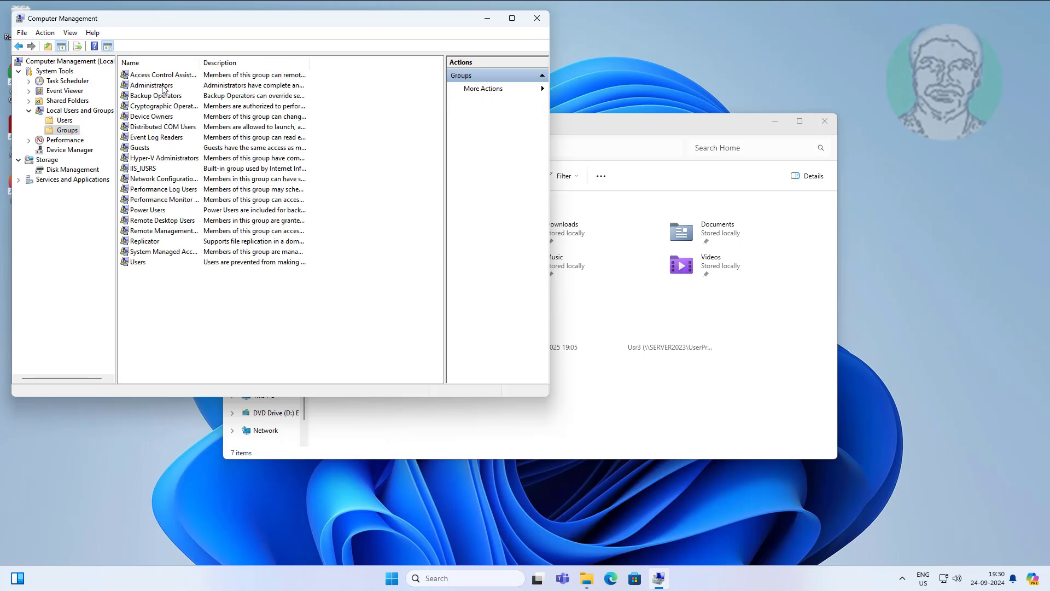
key(Return)
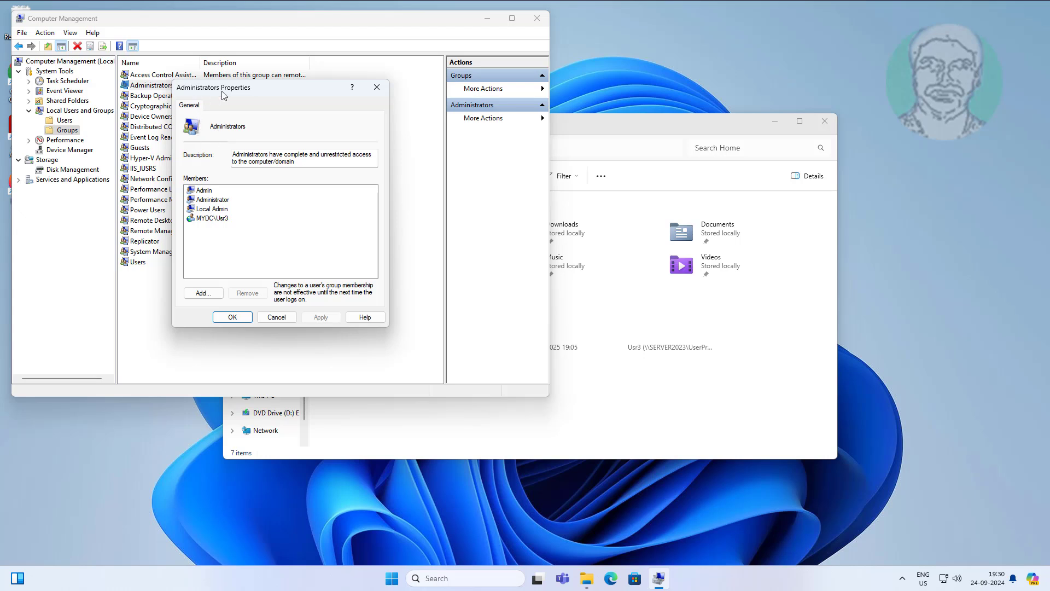
click(218, 210)
click(213, 200)
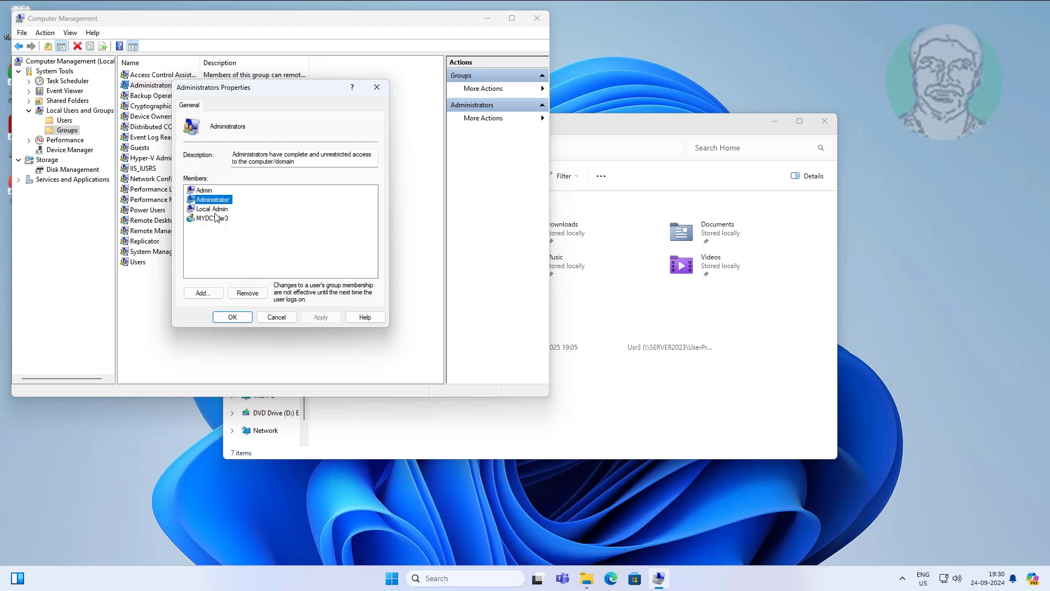
click(213, 210)
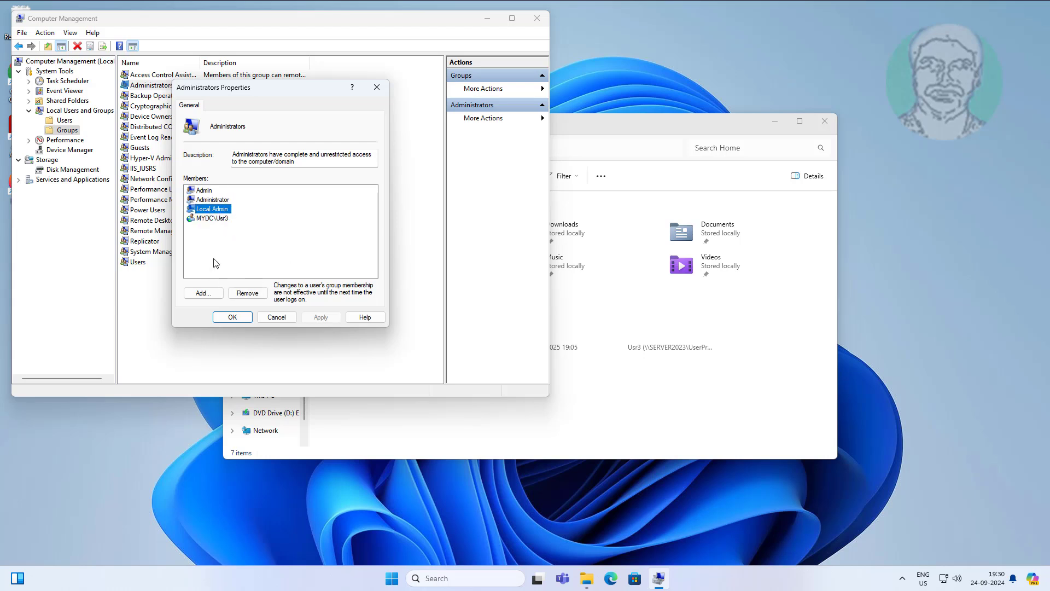
click(232, 317)
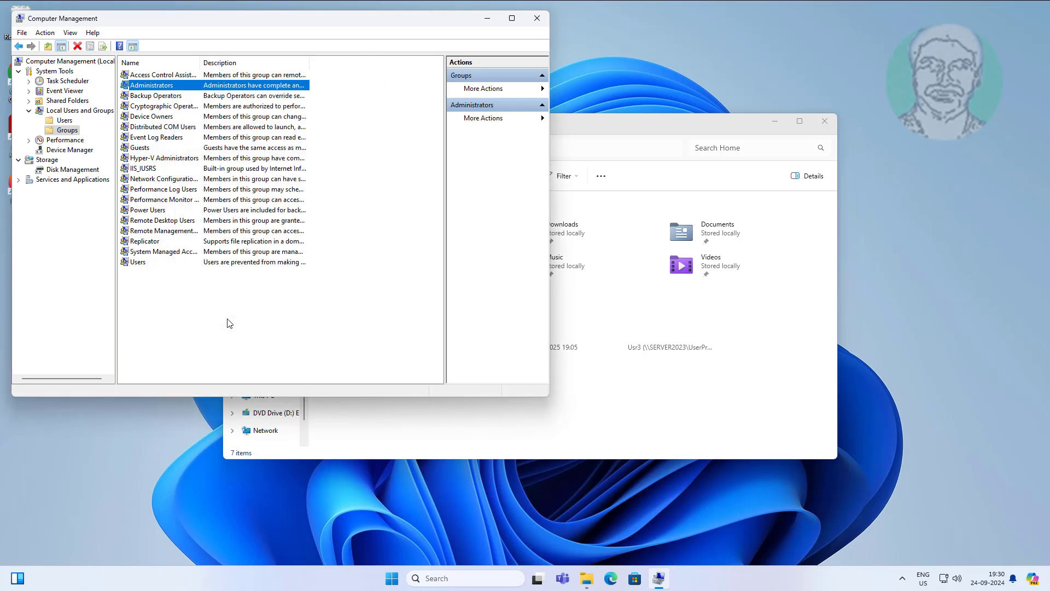
click(538, 20)
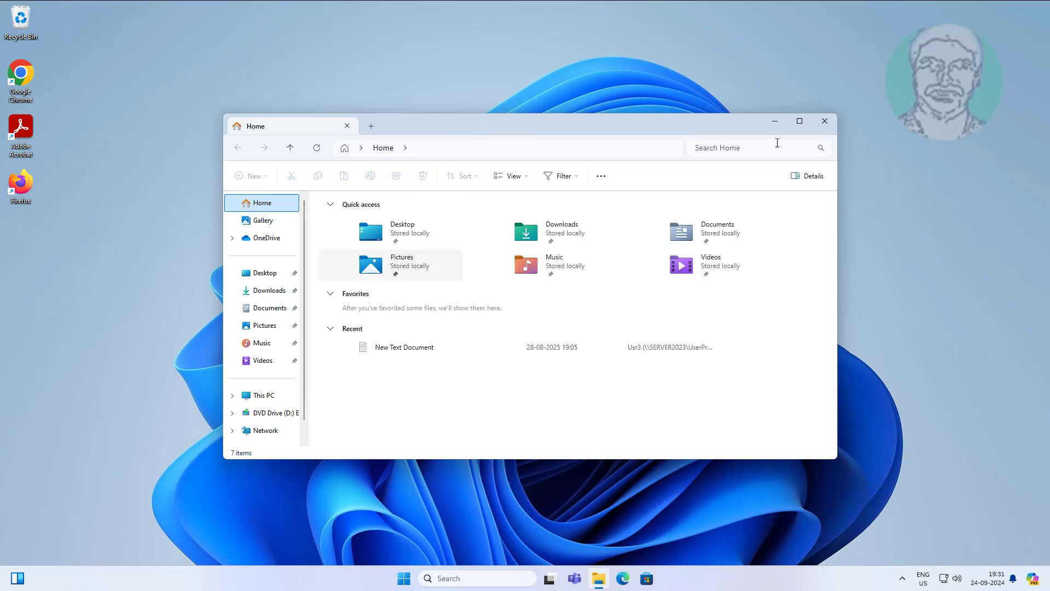
click(835, 119)
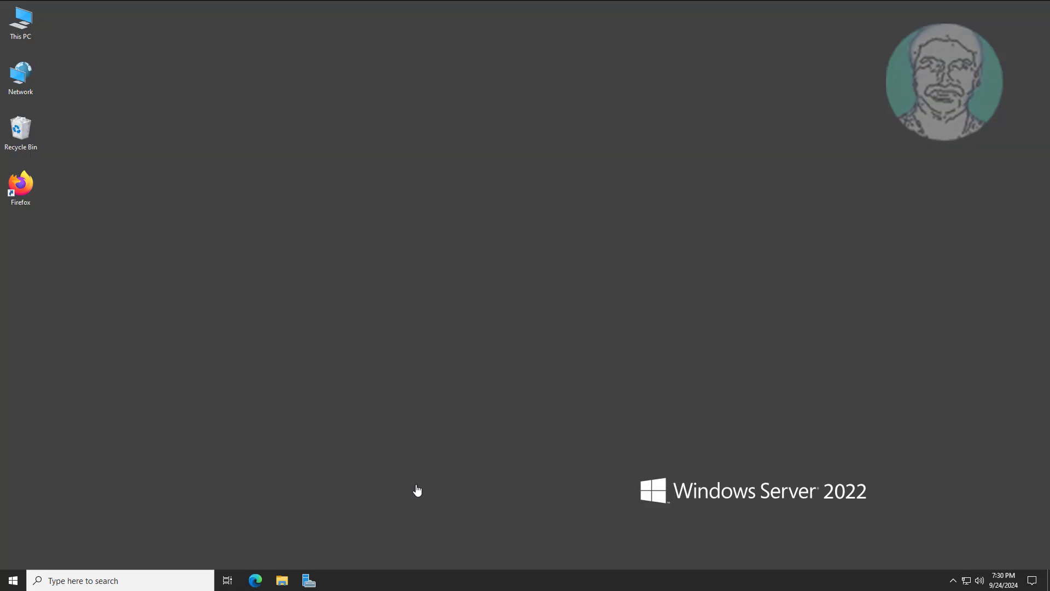
Switch to the Windows Server 2022 machine and open Active Directory Users and Computers from Server Manager.
click(304, 579)
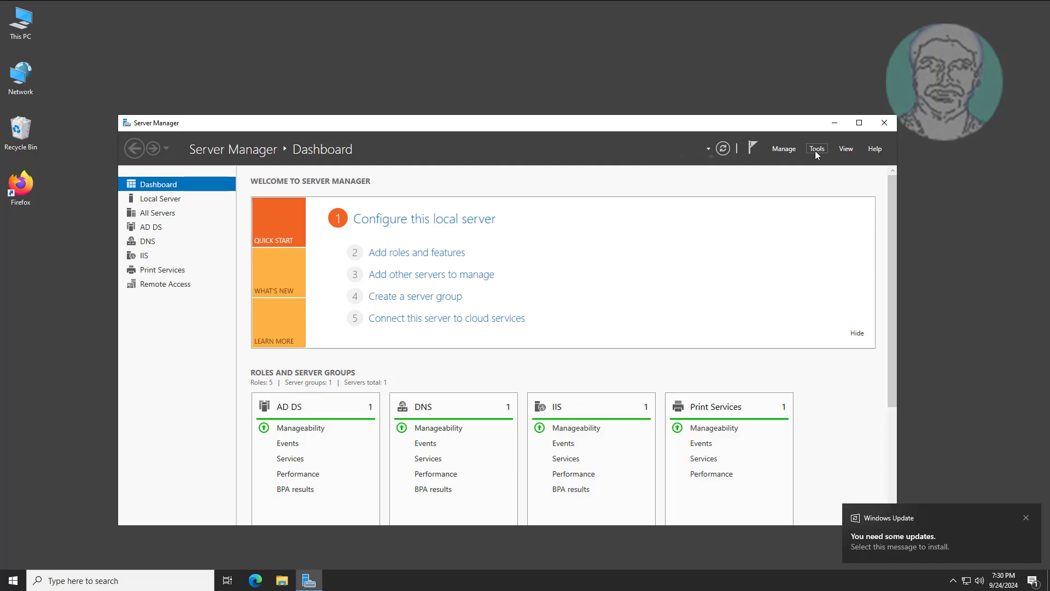
click(816, 150)
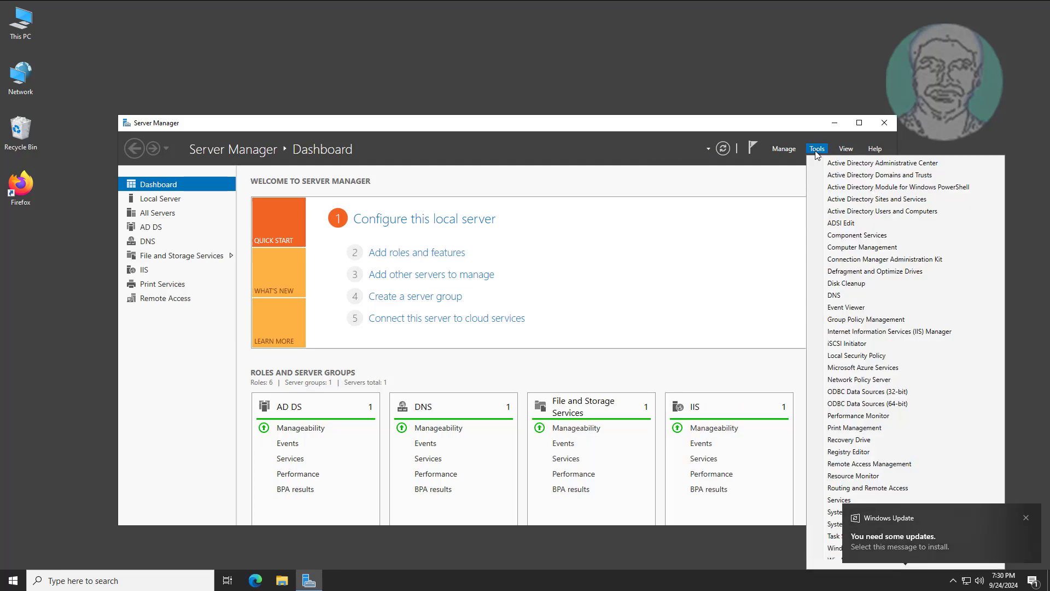
click(877, 211)
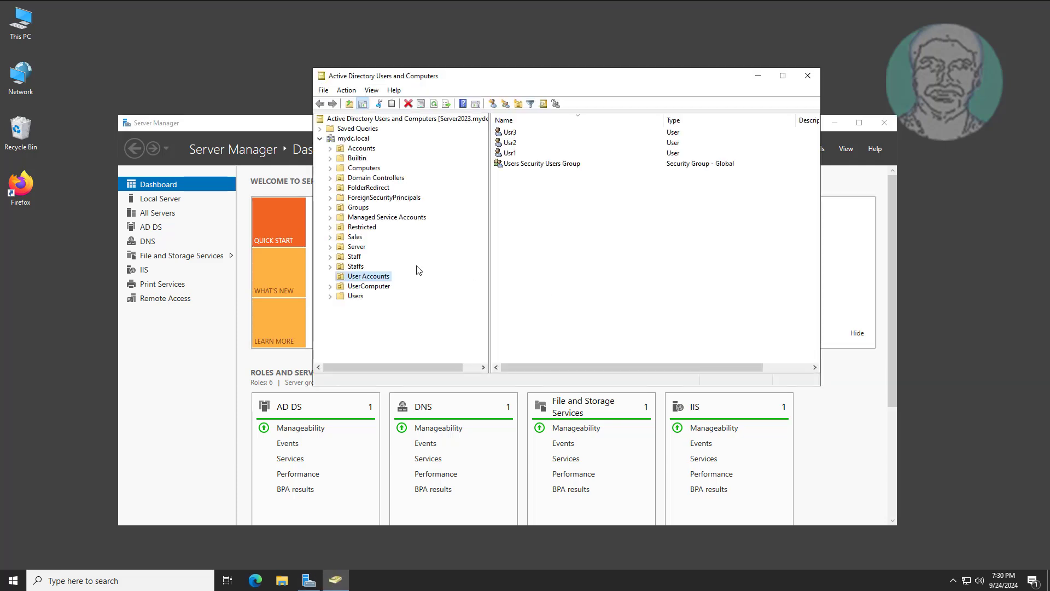
Create a global security group named Local Administrators Group in the Builtin container of mydc.local.
click(361, 159)
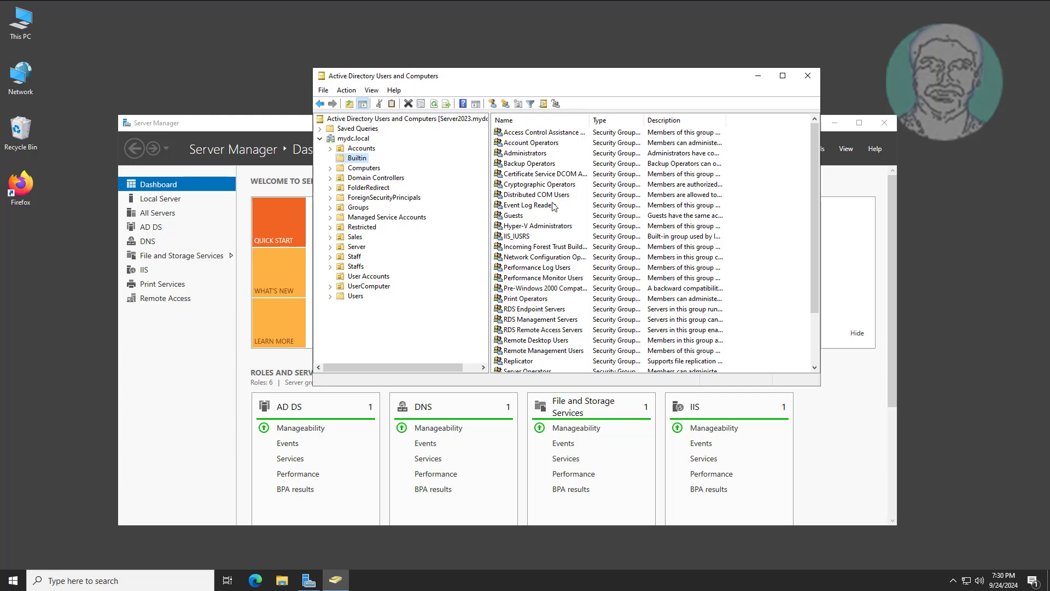
scroll(559, 306, down, 2)
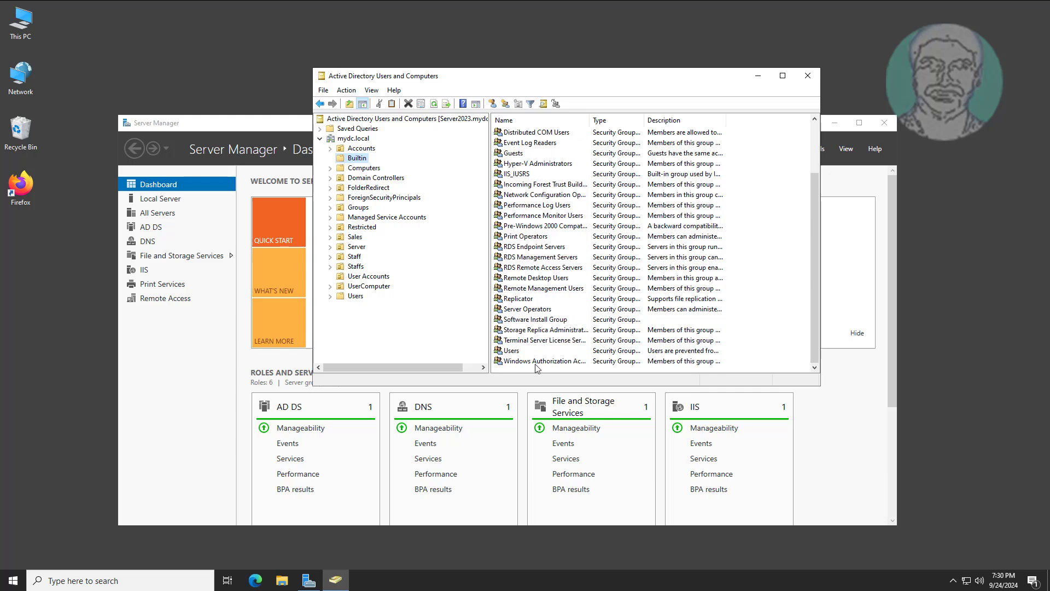
right_click(765, 321)
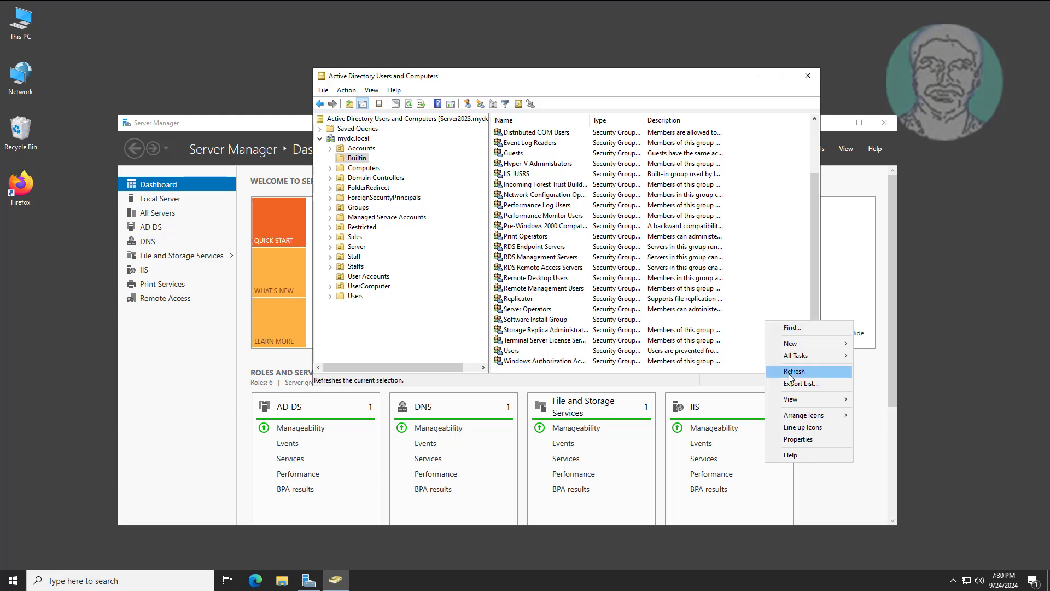
mouse_move(793, 346)
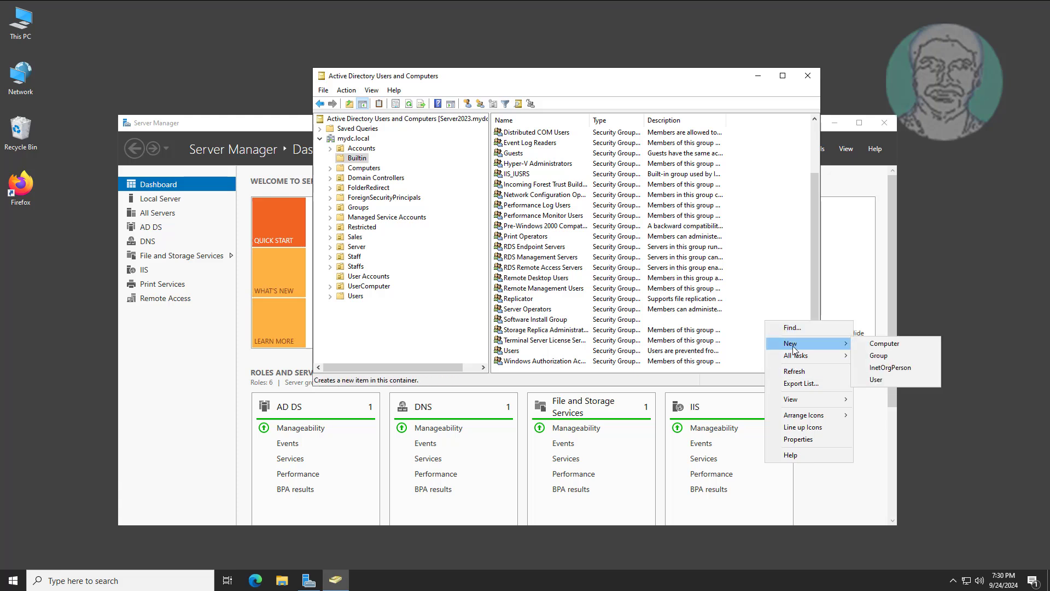
click(885, 355)
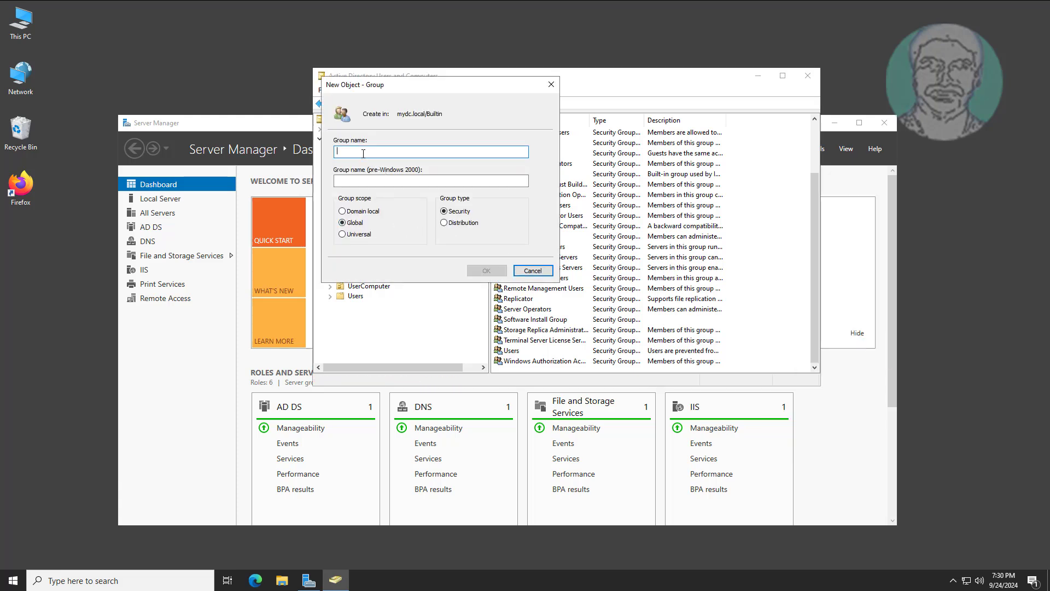
text(Local Administrat)
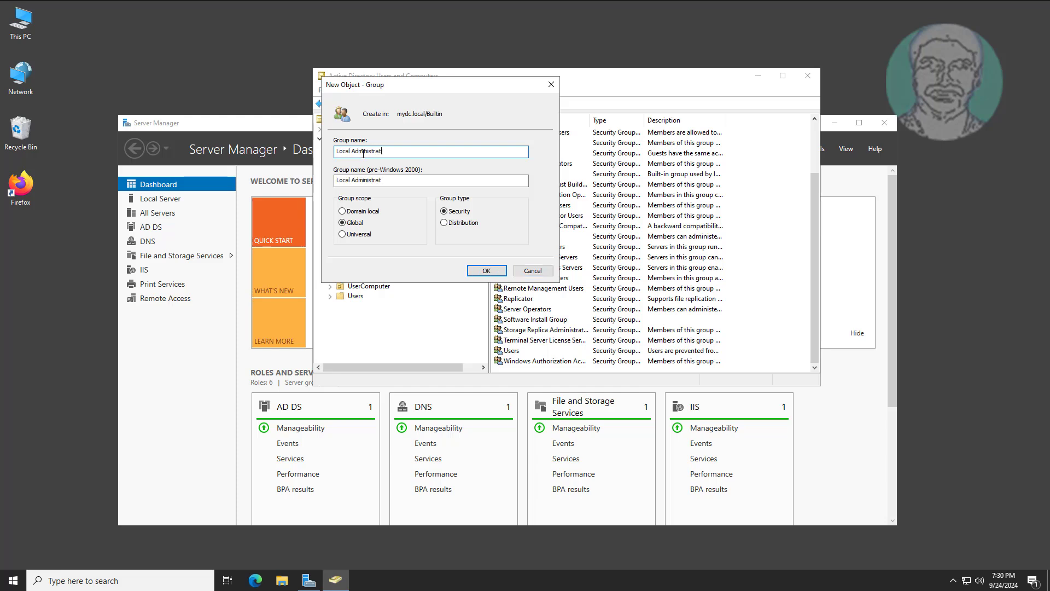
text(ors Group)
click(486, 270)
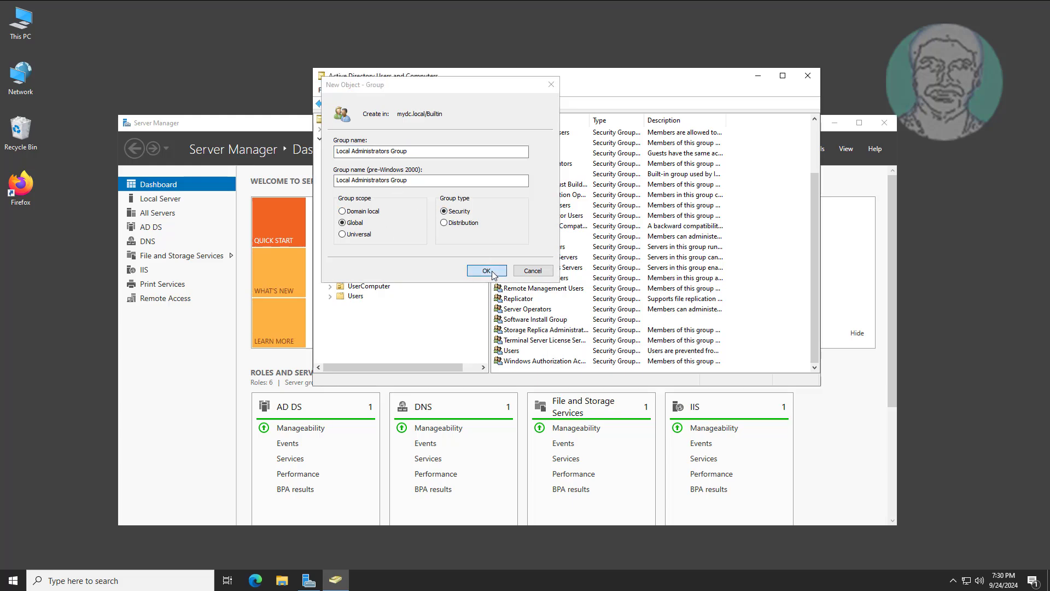
Widen the Name column and review the member list of Local Administrators Group without changing it.
drag(590, 119, 647, 120)
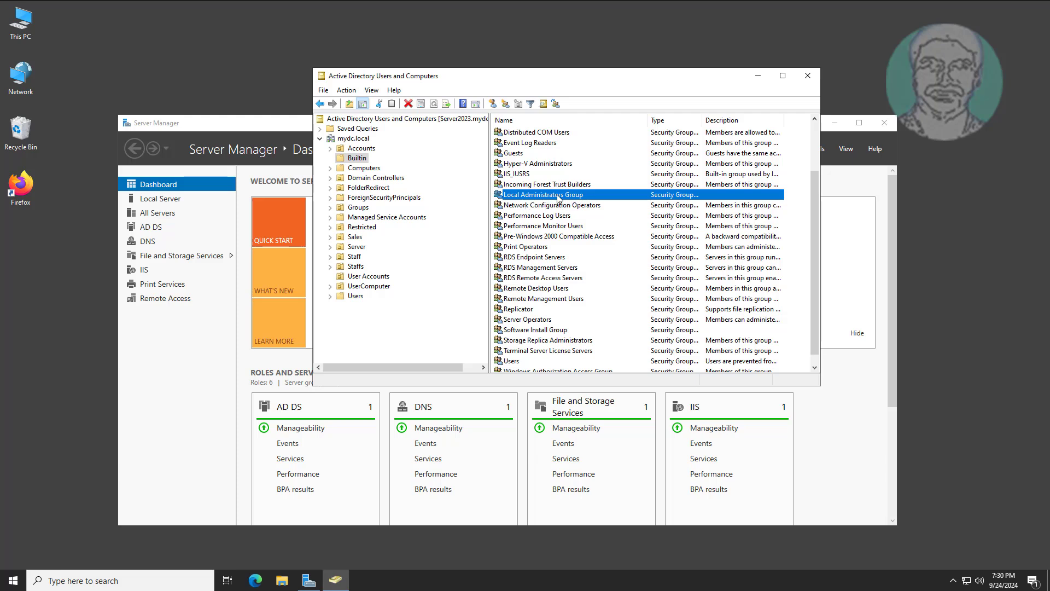
double_click(562, 196)
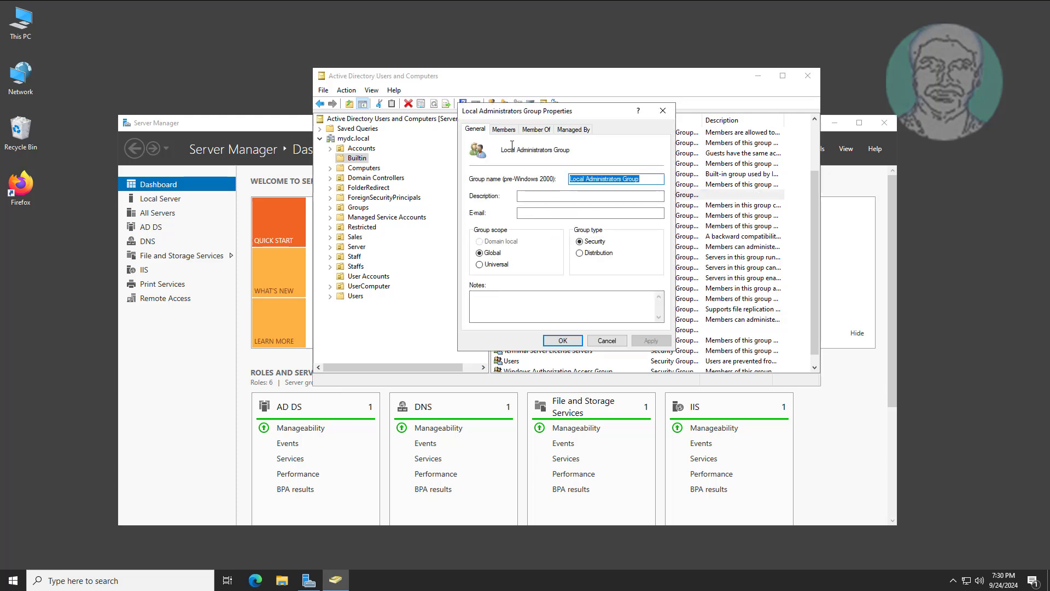
click(506, 130)
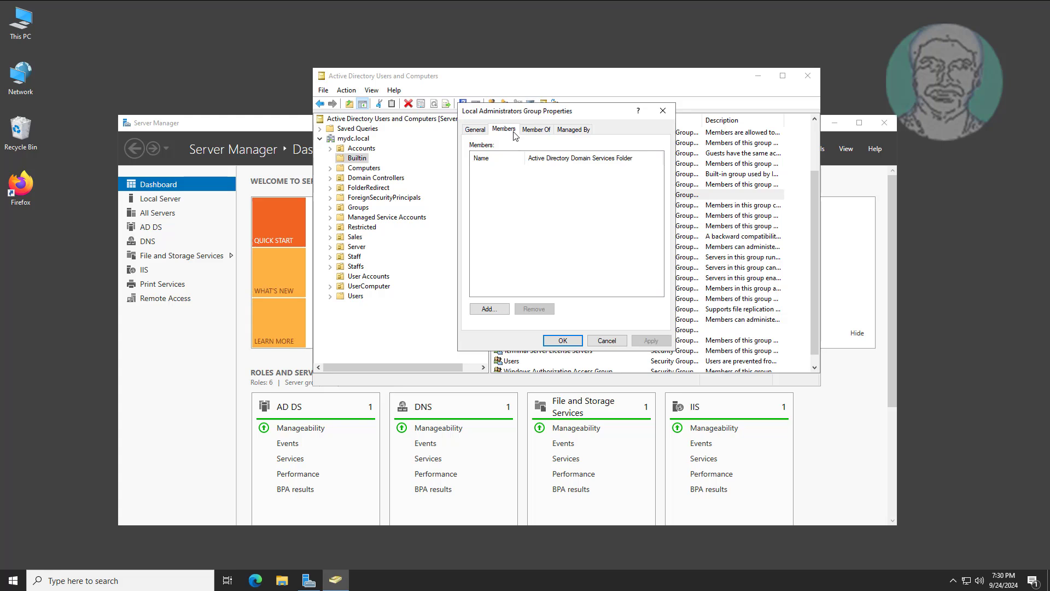
click(607, 341)
Look up the HR organizational unit under Staff and select the user listed below HR Security Users Group.
click(355, 256)
click(330, 256)
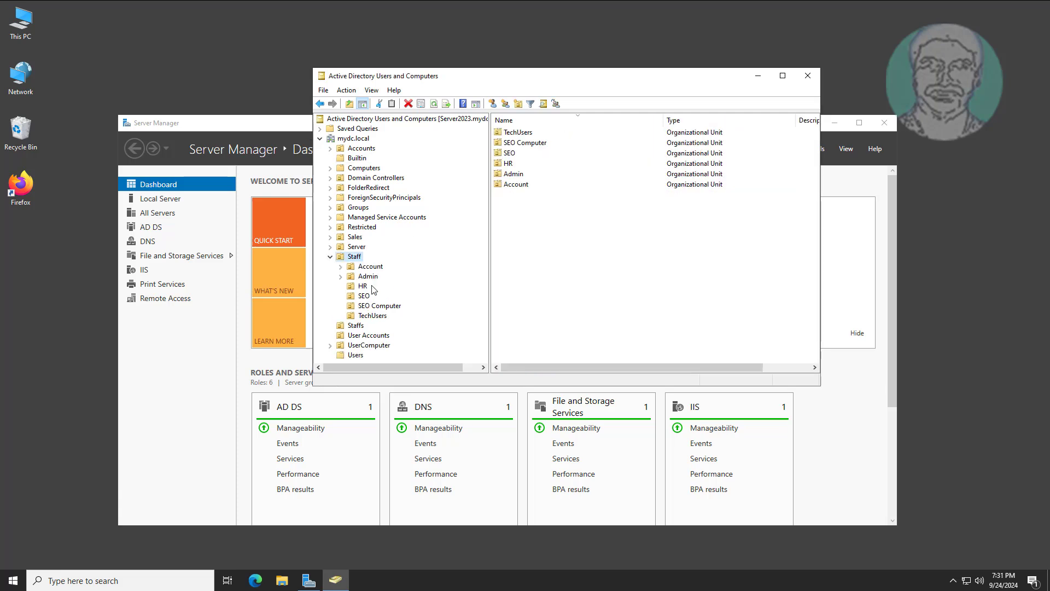
click(363, 286)
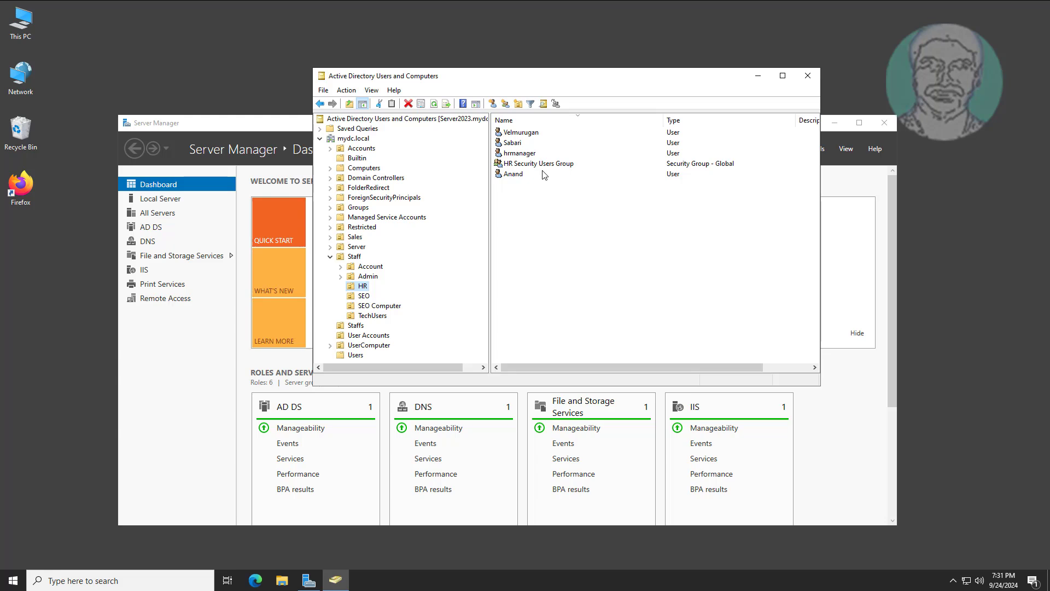
click(525, 175)
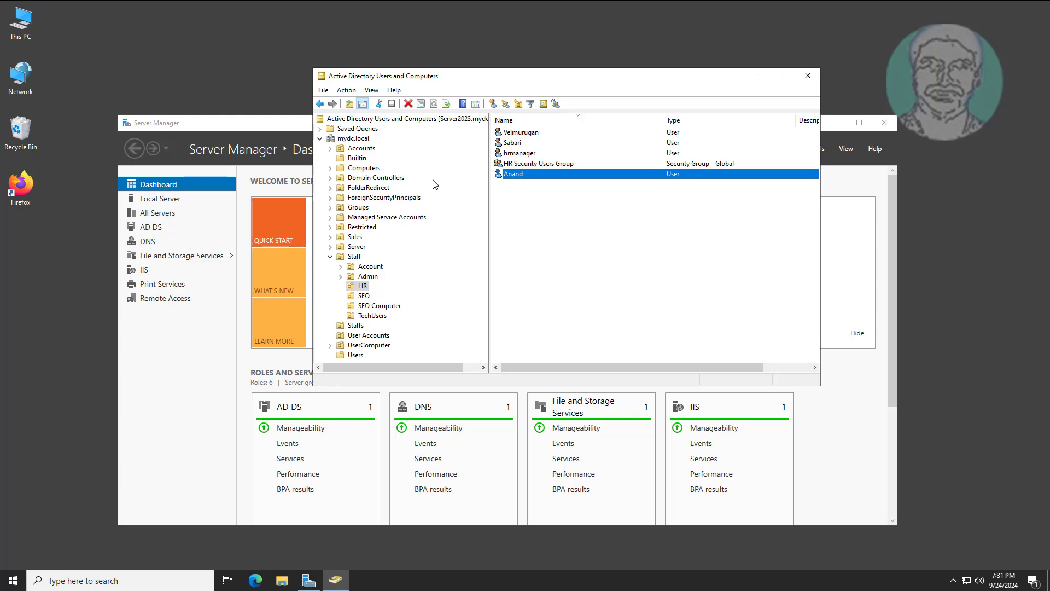
Open the member list of Local Administrators Group in the Builtin container.
click(354, 158)
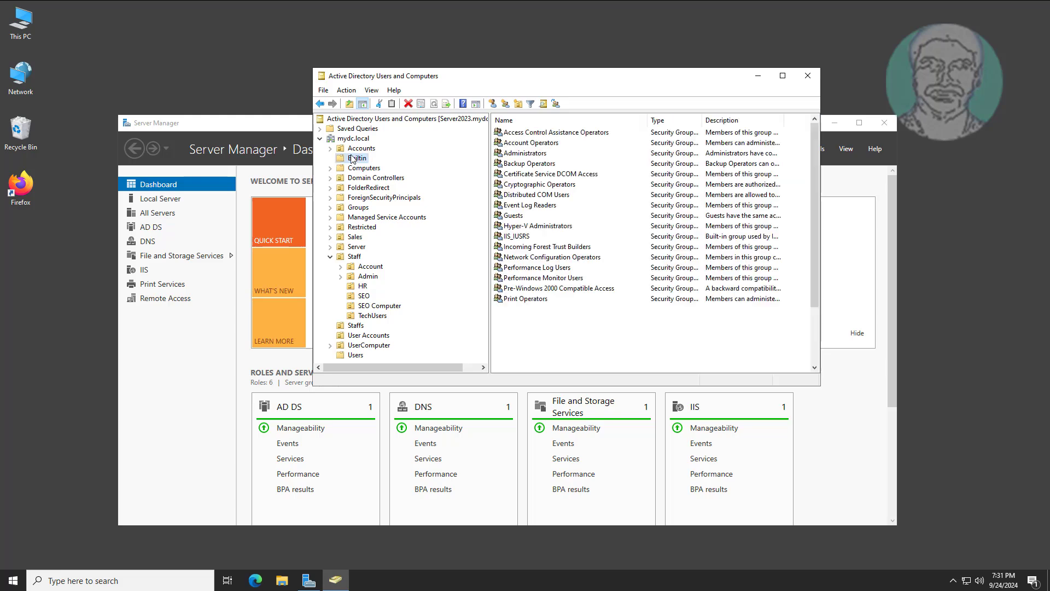
click(516, 269)
scroll(547, 306, down, 3)
click(559, 358)
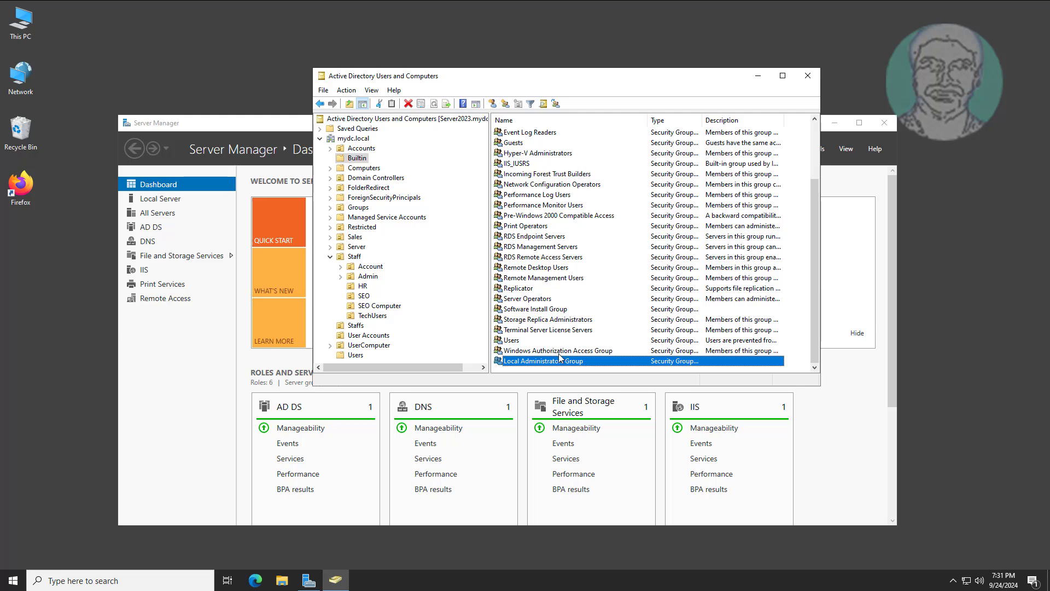
double_click(558, 362)
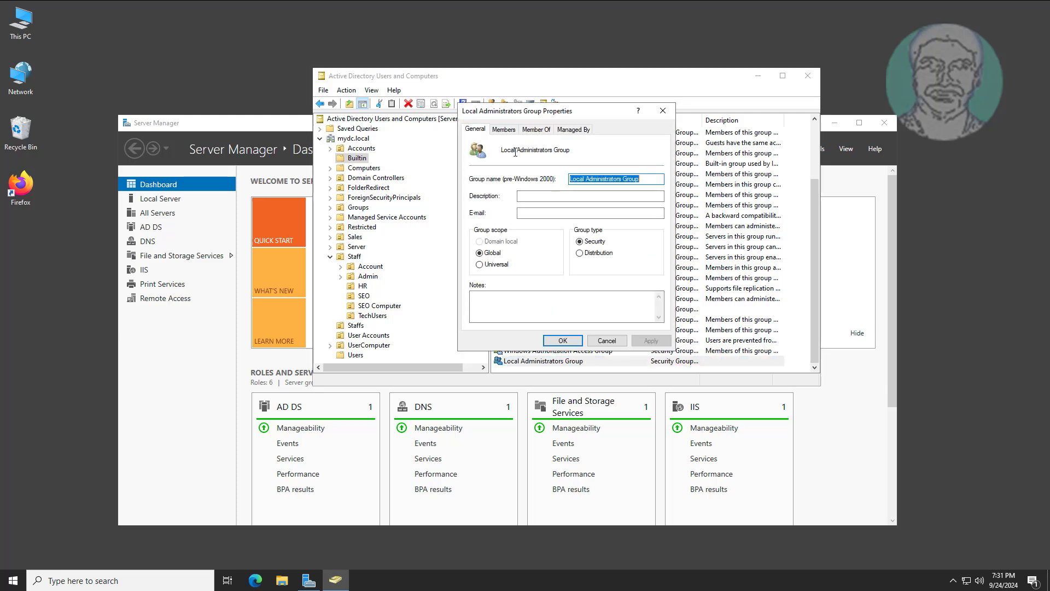
click(503, 130)
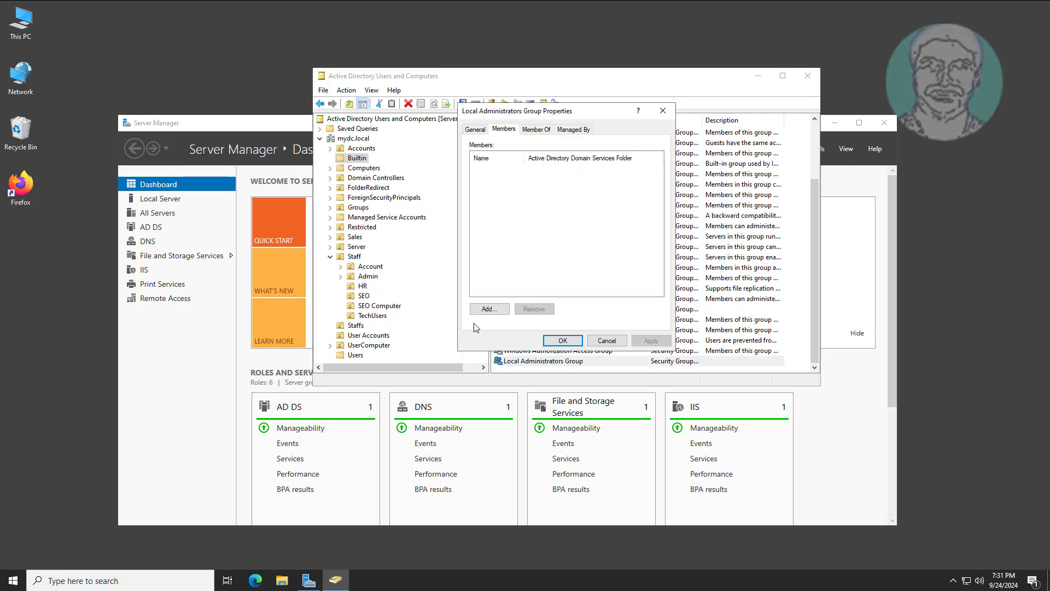
Search mydc.local for the HR user by first name, add that account to Local Administrators Group and save the membership.
click(489, 308)
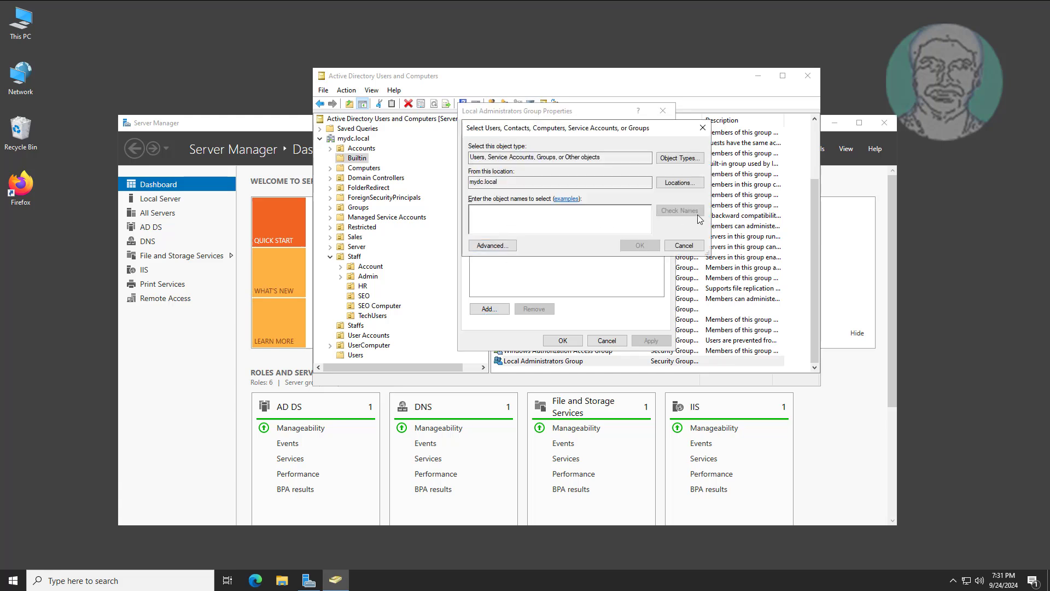
click(492, 245)
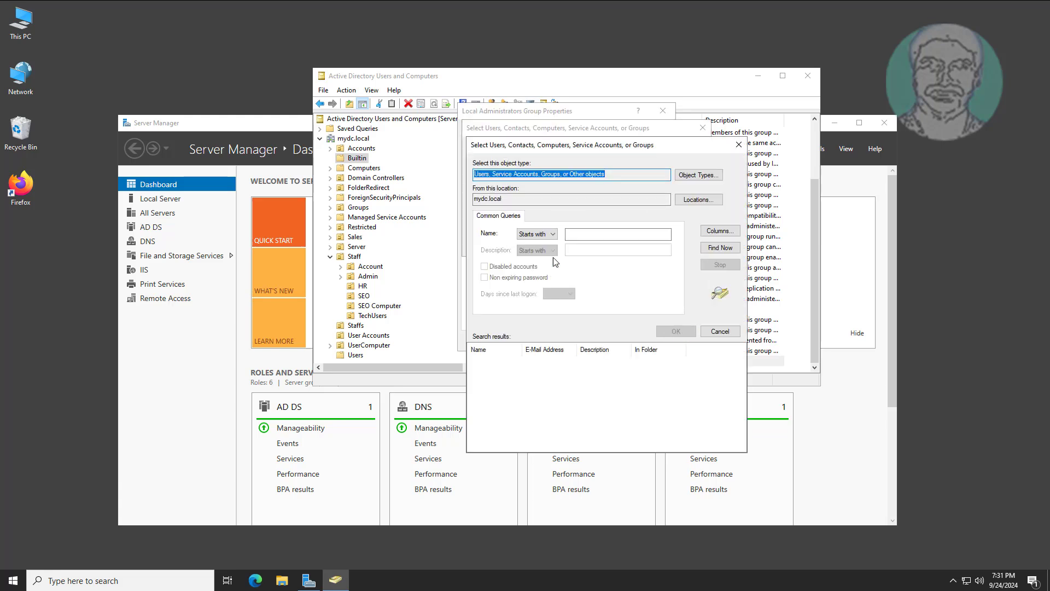
text(anand)
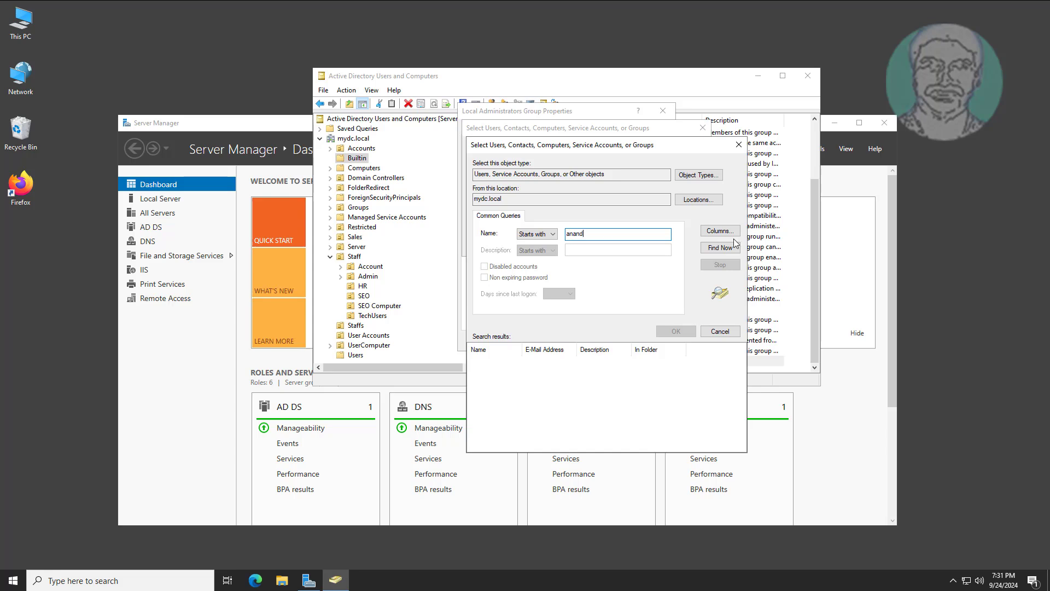
click(733, 246)
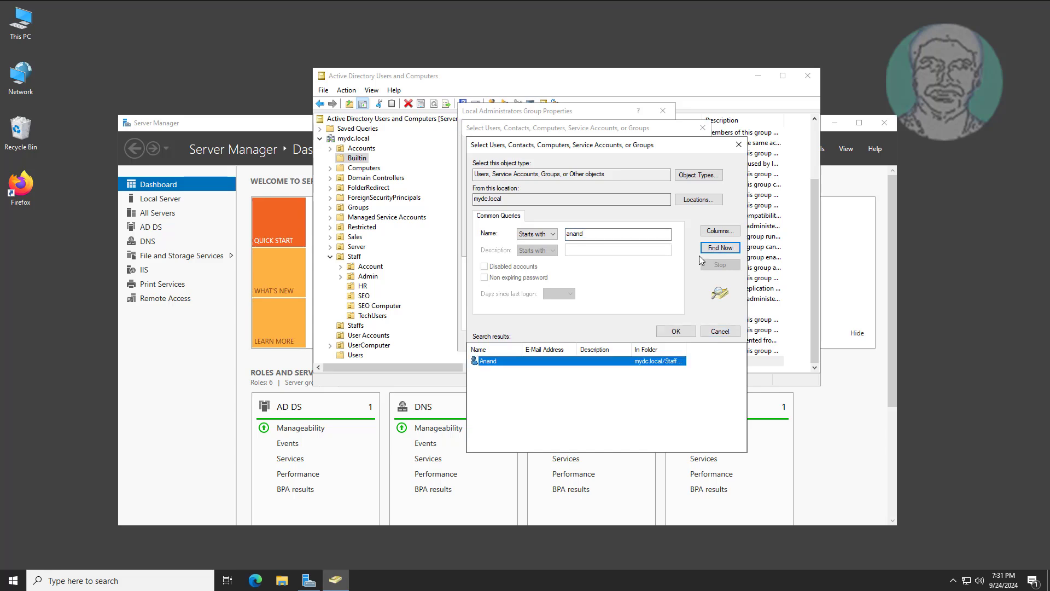
click(678, 331)
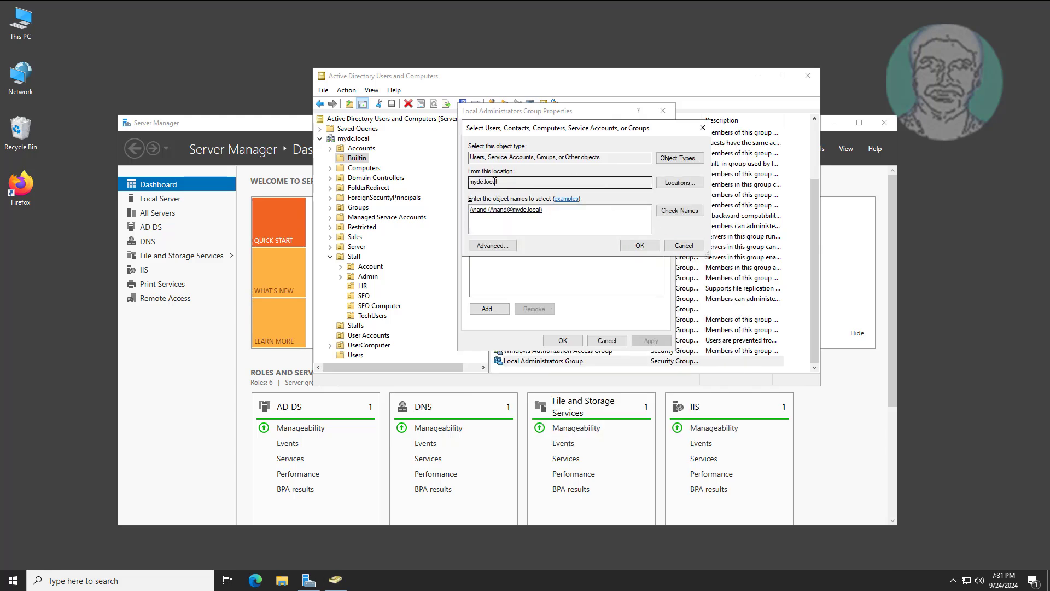
click(638, 247)
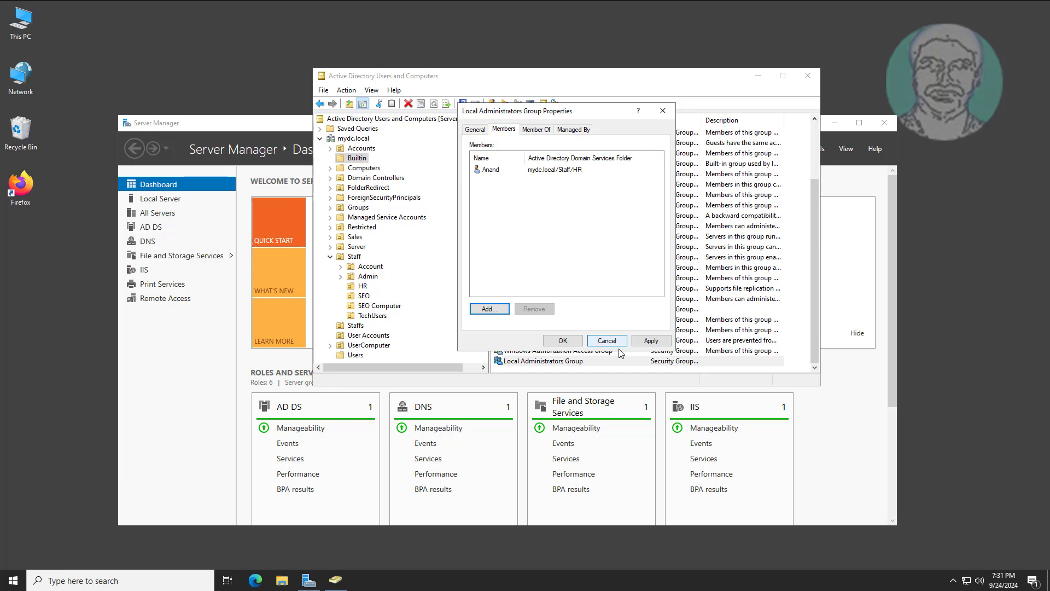
click(563, 340)
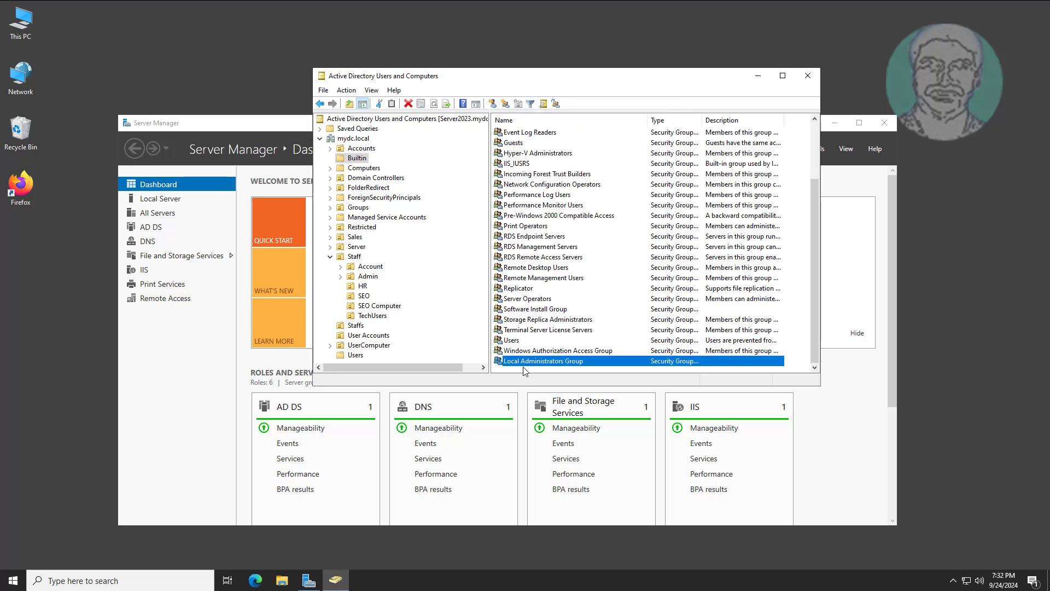
Close Active Directory Users and Computers and open Group Policy Management from Server Manager.
click(807, 76)
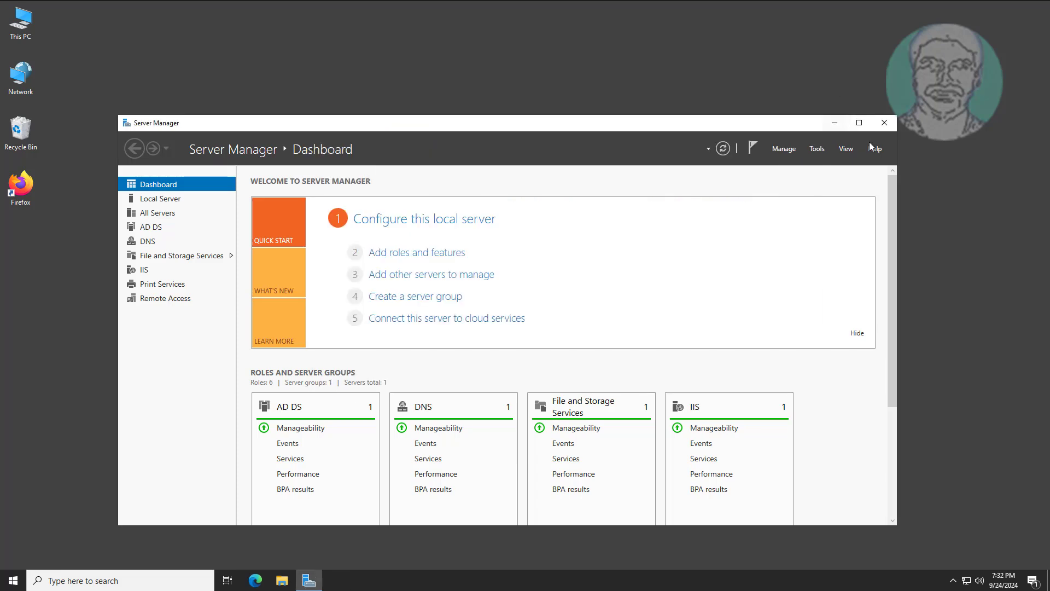
click(816, 148)
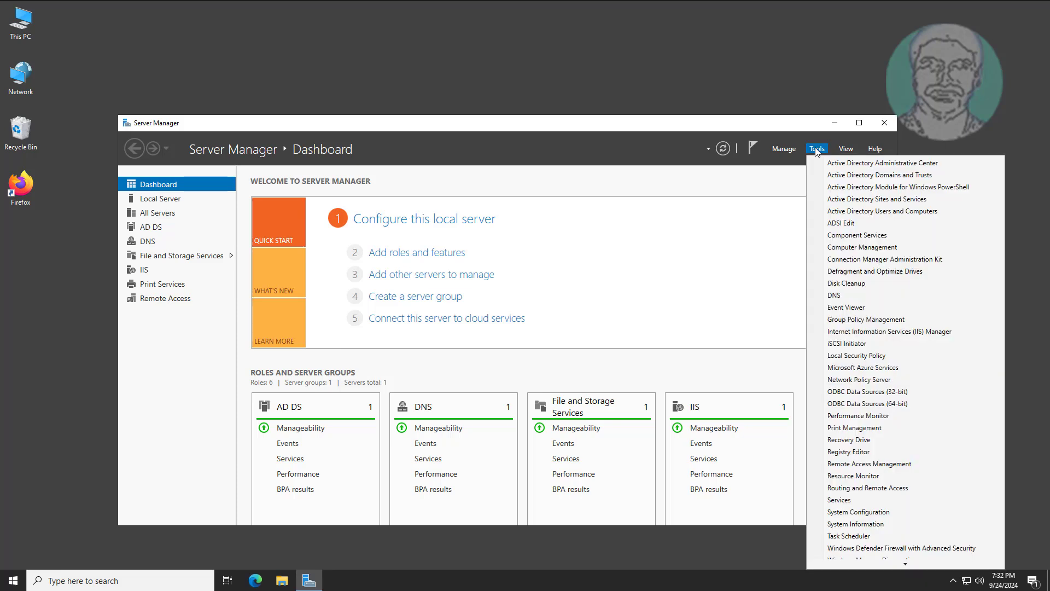
click(867, 320)
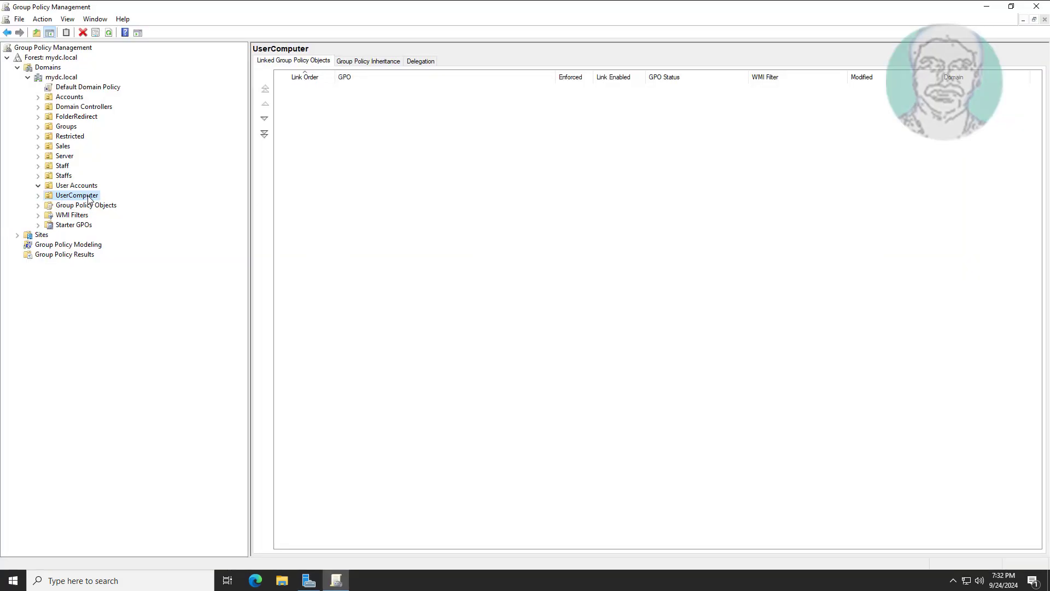
Create a GPO named Add User to Local Administrator Group linked to the UserComputer organizational unit.
right_click(89, 200)
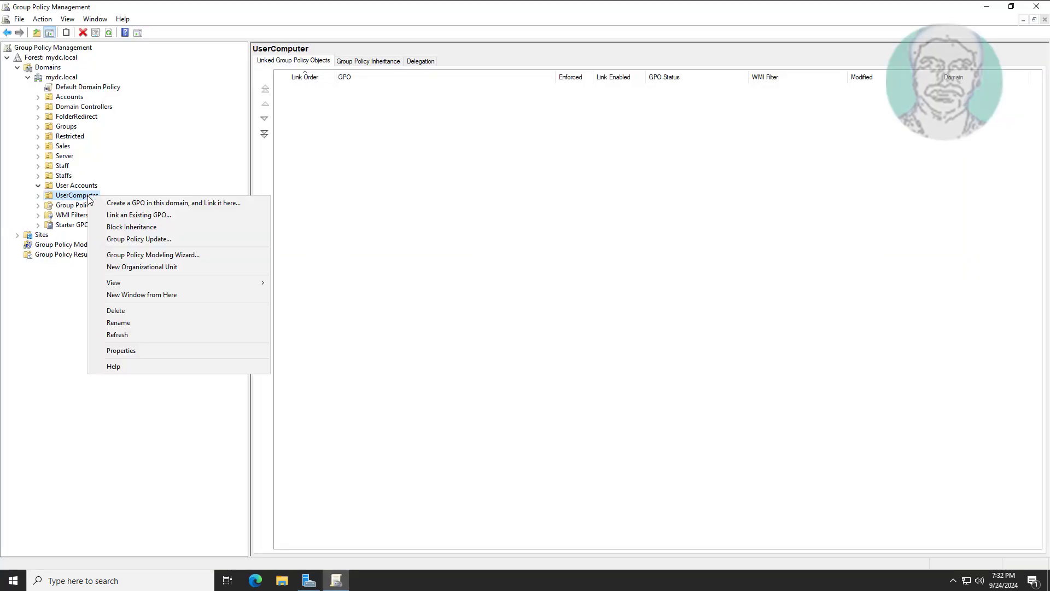
click(169, 208)
text(Add)
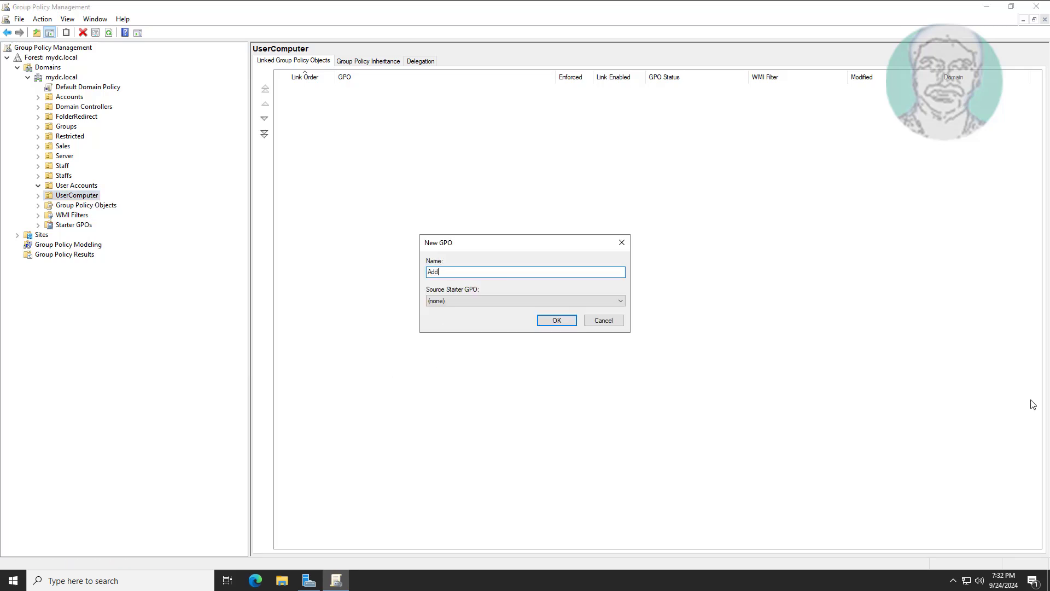
text( User to Local Administrator Group)
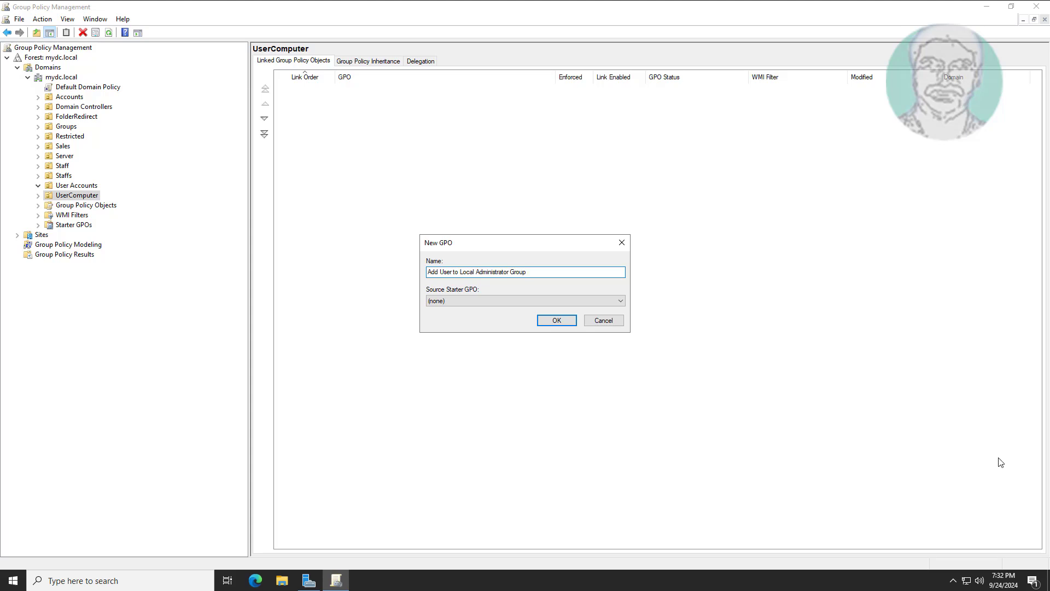
click(559, 321)
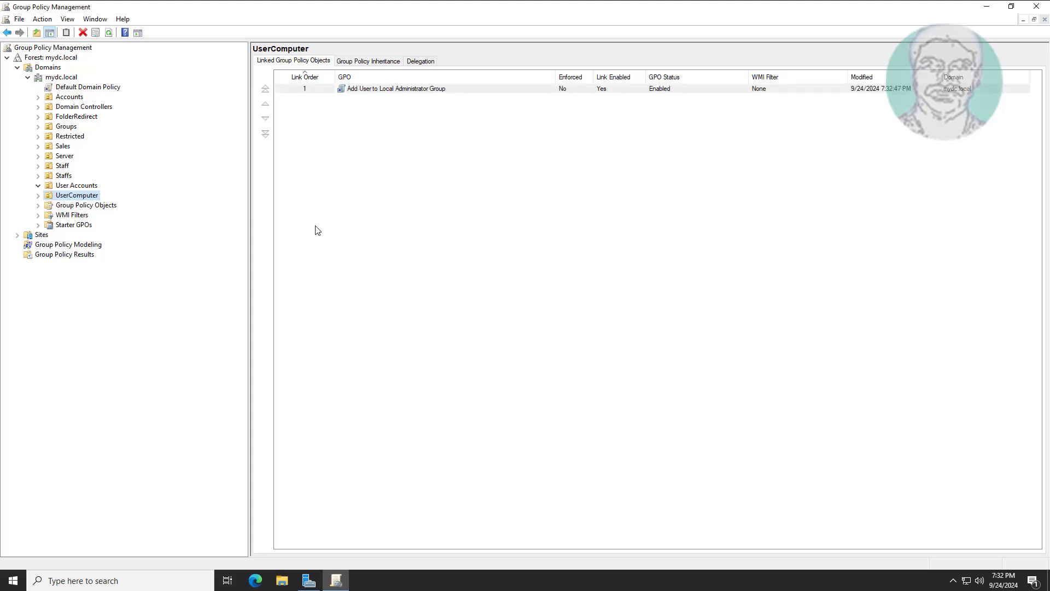
Open the Add User to Local Administrator Group GPO under UserComputer for editing in a maximized editor window.
click(38, 196)
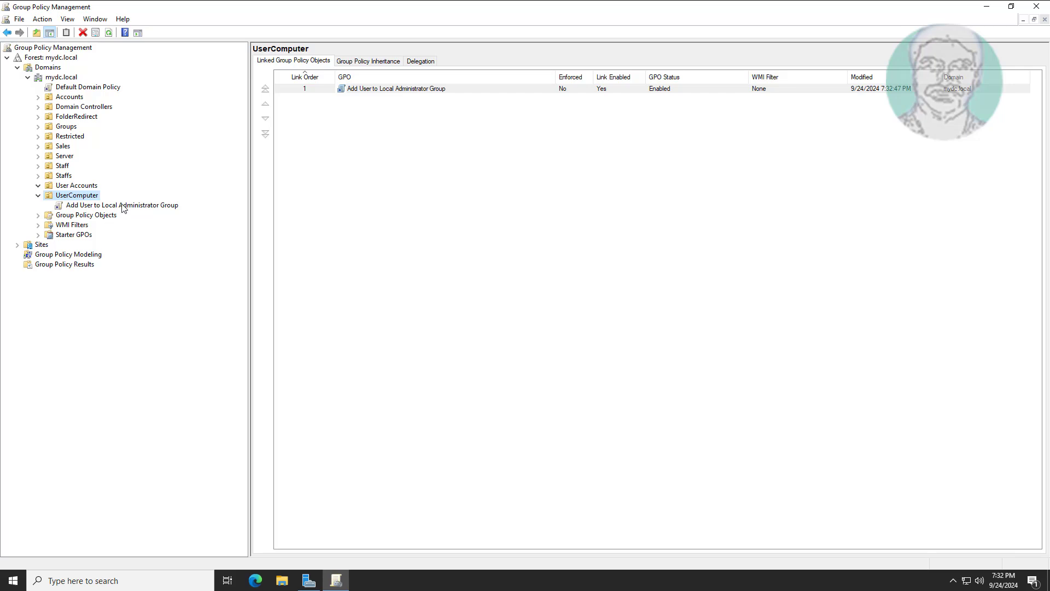
click(167, 204)
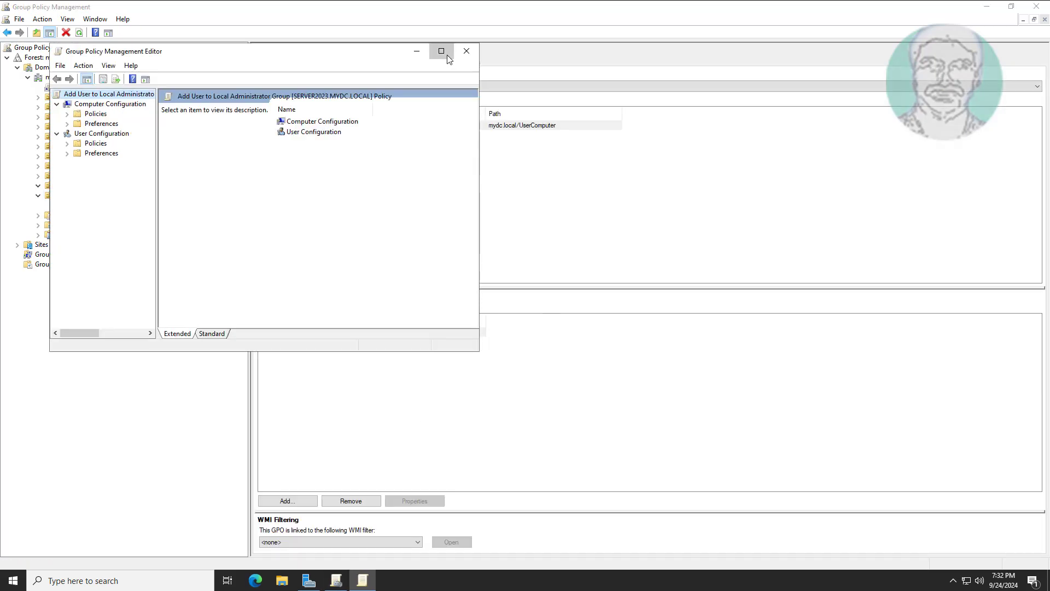
click(442, 50)
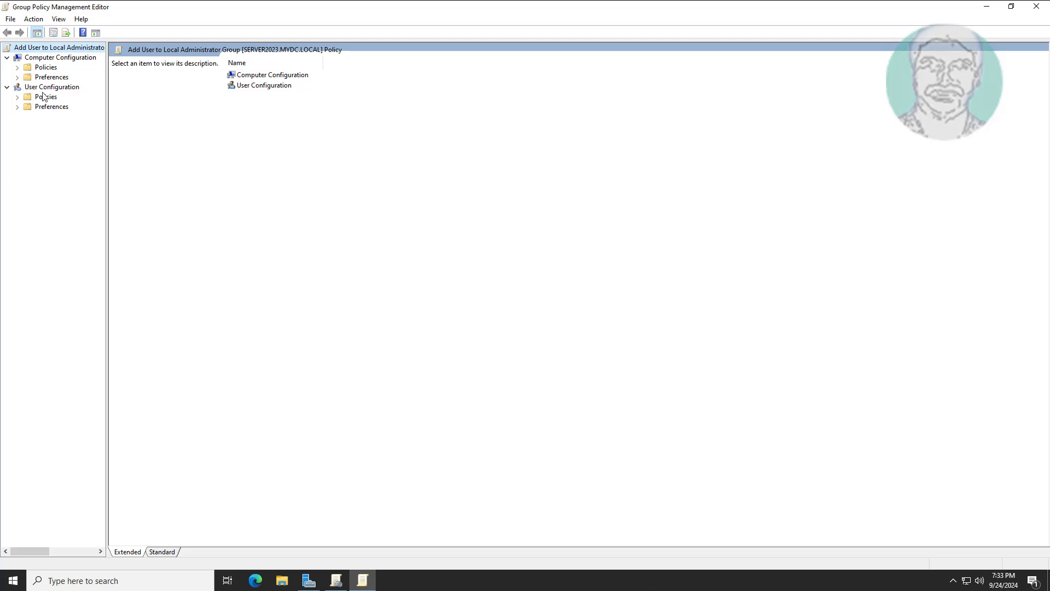
Open Restricted Groups under Computer Configuration, Policies, Windows Settings, Security Settings, widening the console tree.
click(17, 67)
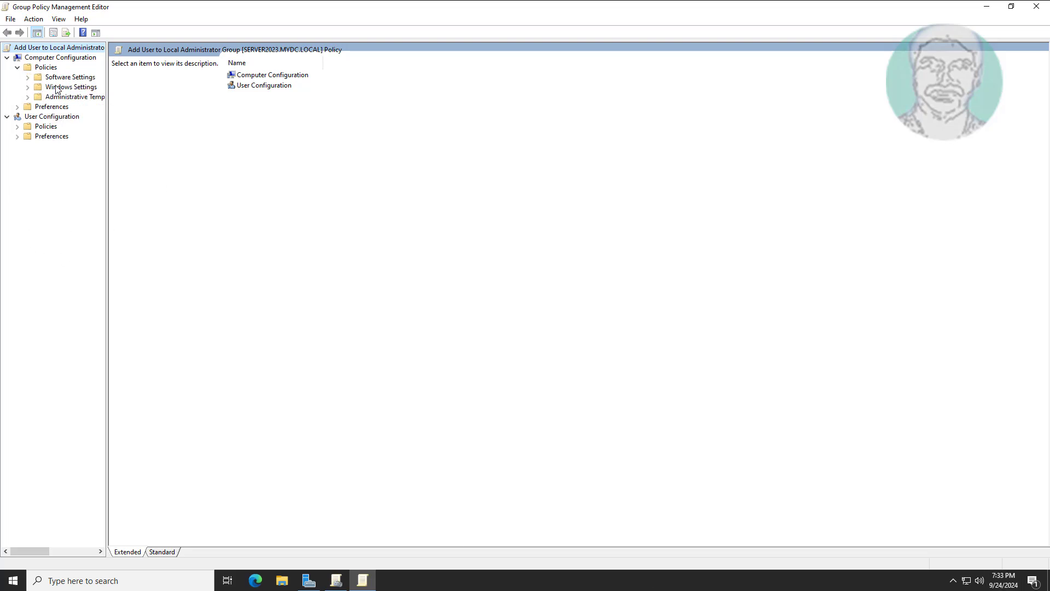
click(26, 87)
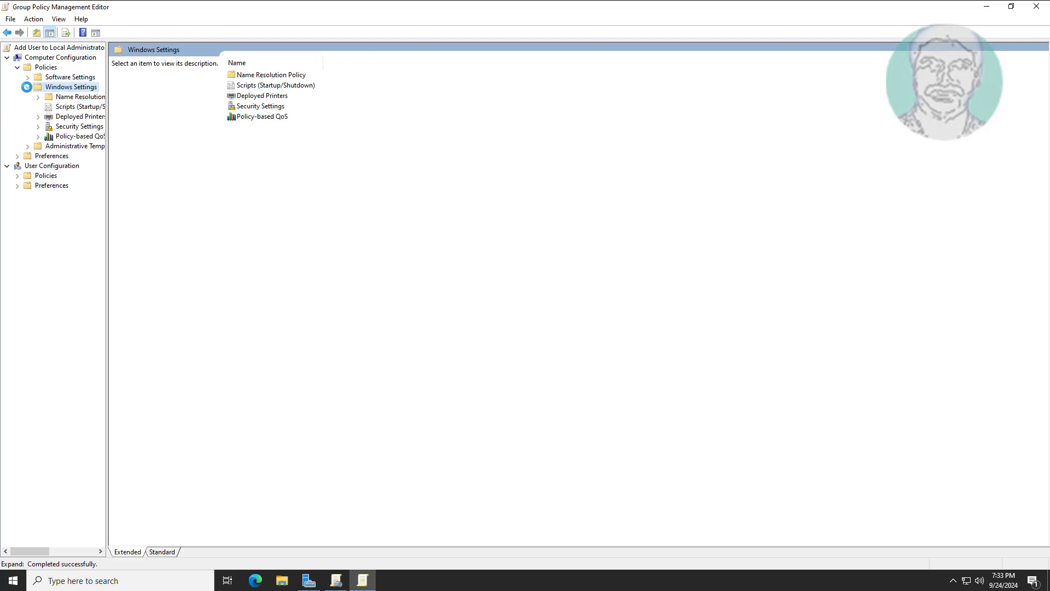
drag(106, 191, 177, 197)
click(72, 129)
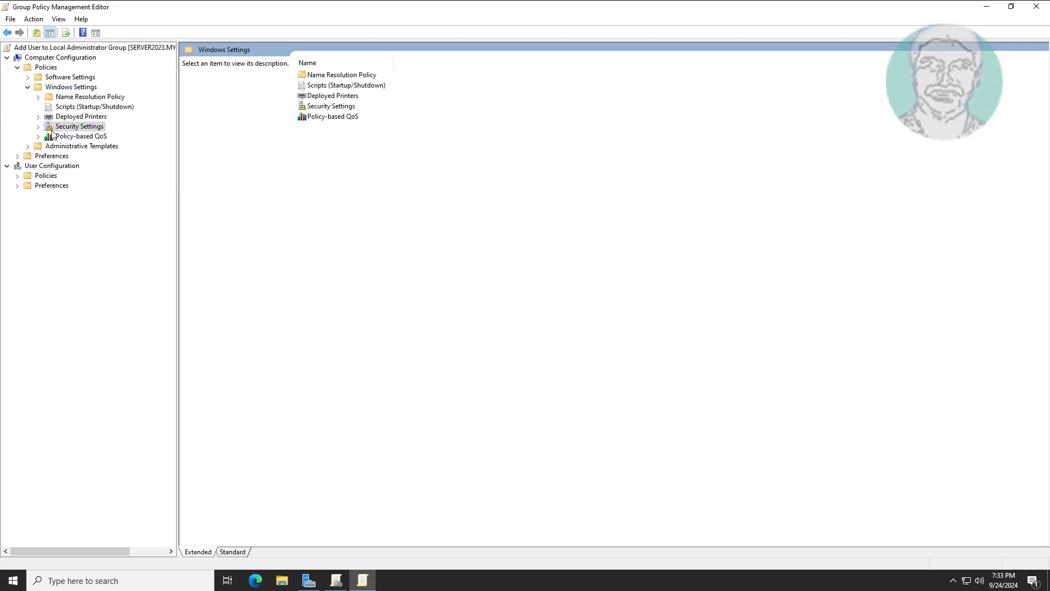
click(39, 127)
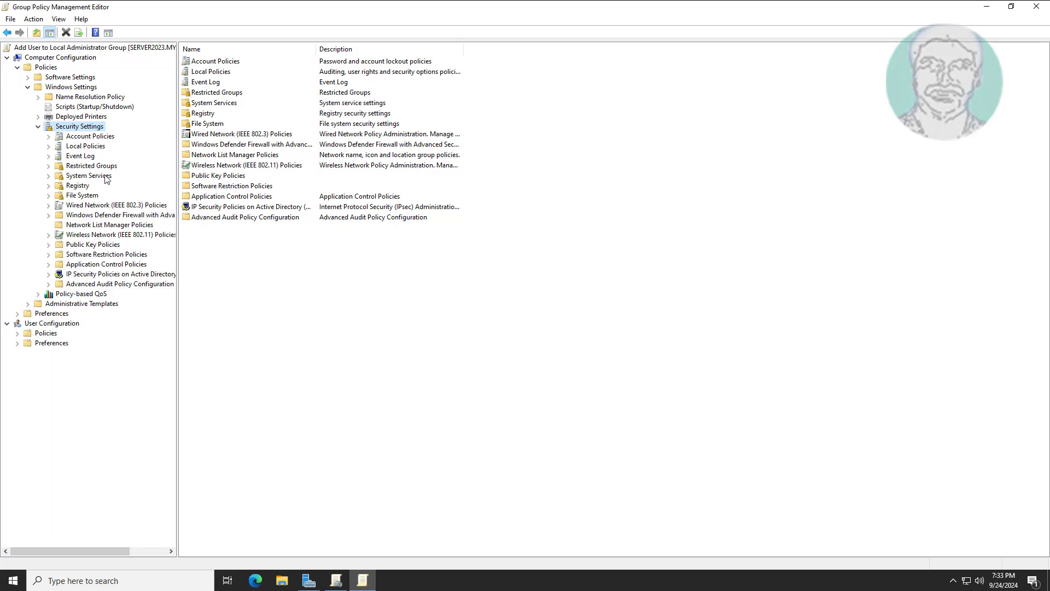
click(101, 166)
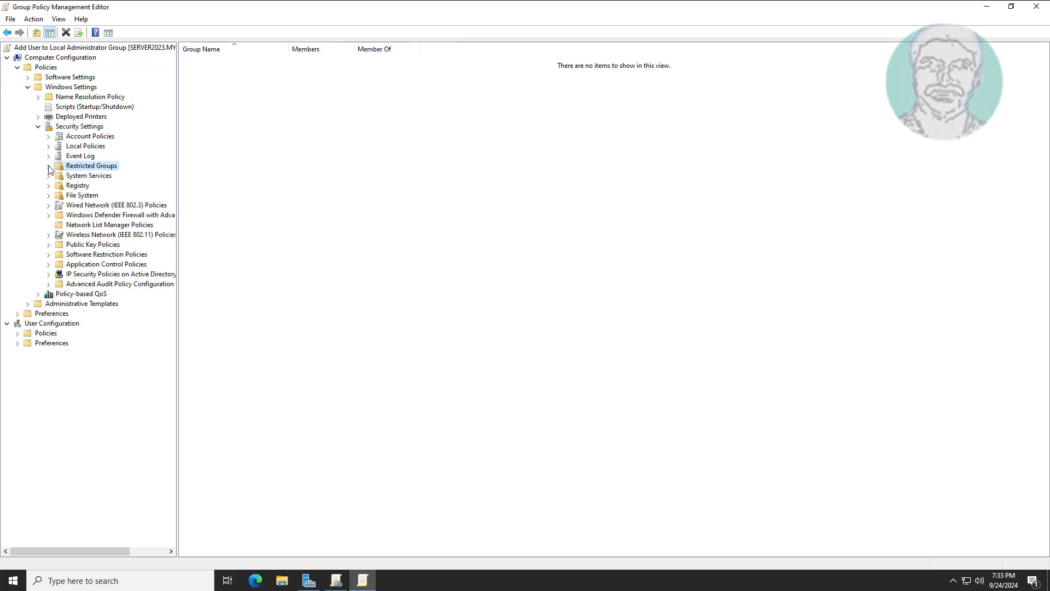
Start adding a restricted group and run an unfiltered advanced search for groups in mydc.local.
right_click(263, 137)
click(288, 142)
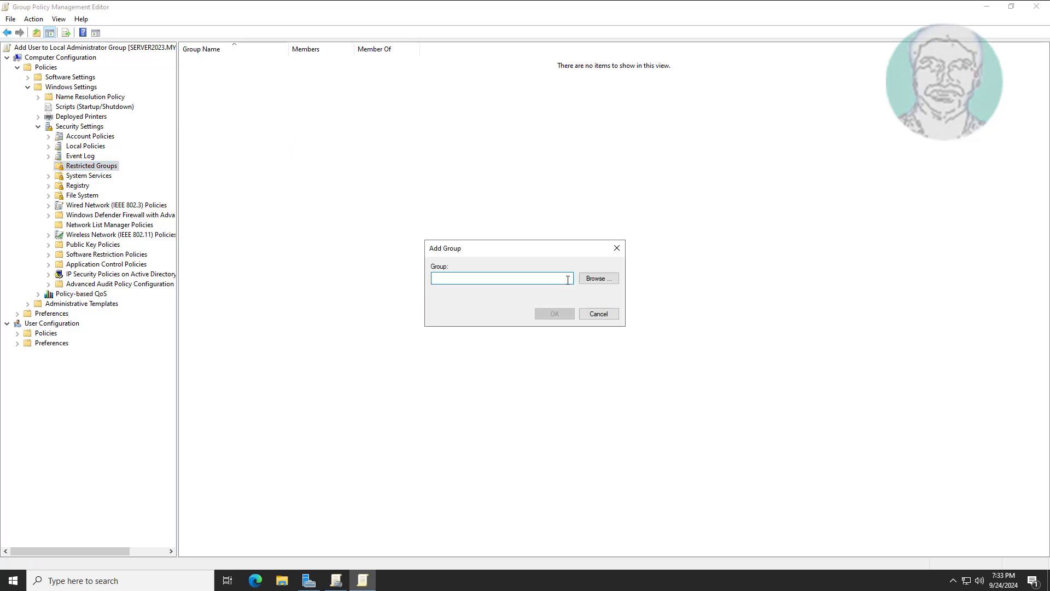
click(618, 278)
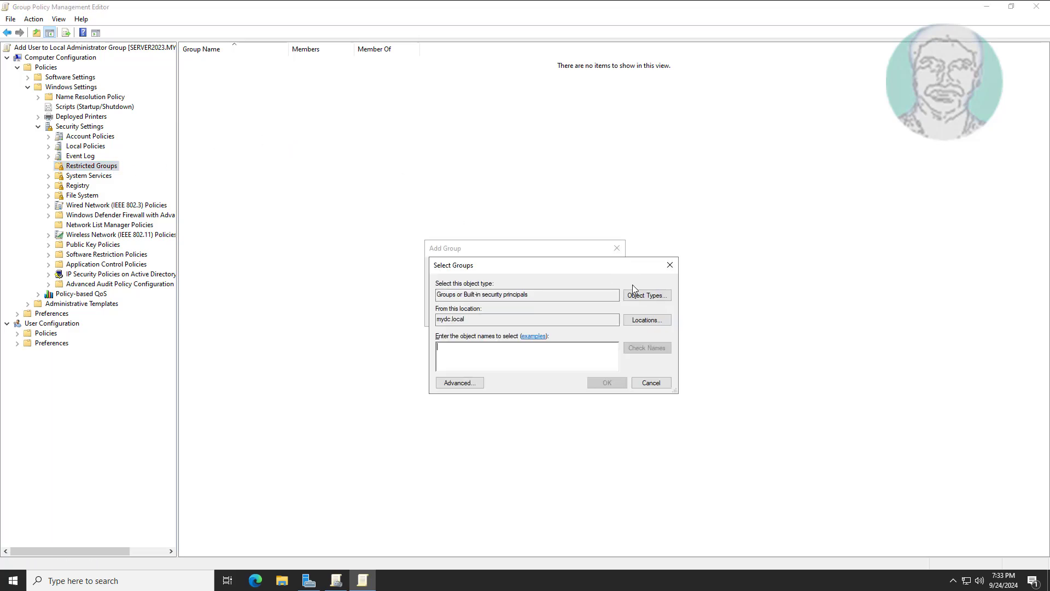
click(459, 382)
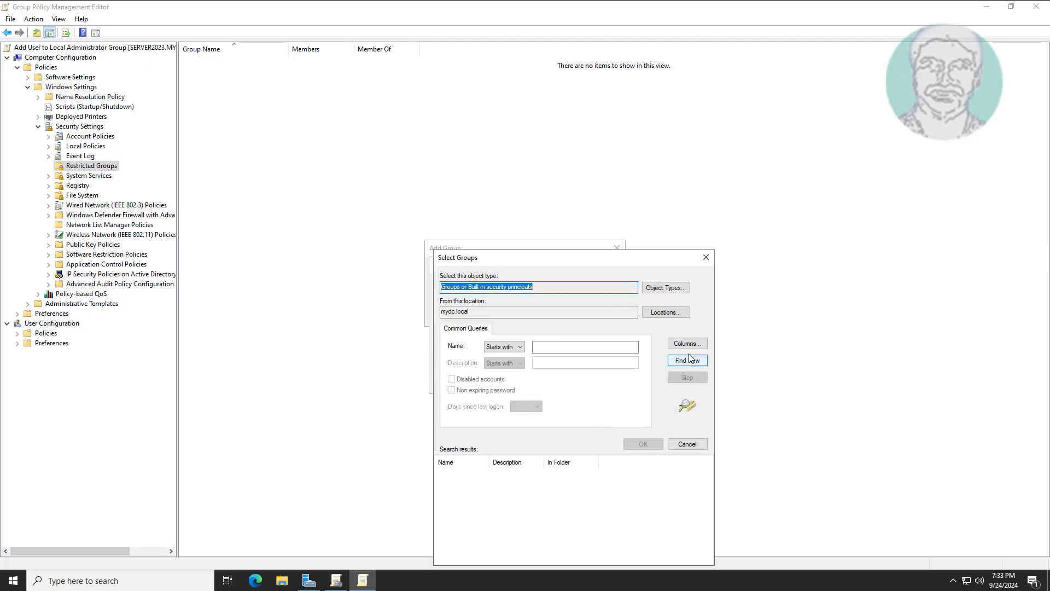
click(687, 360)
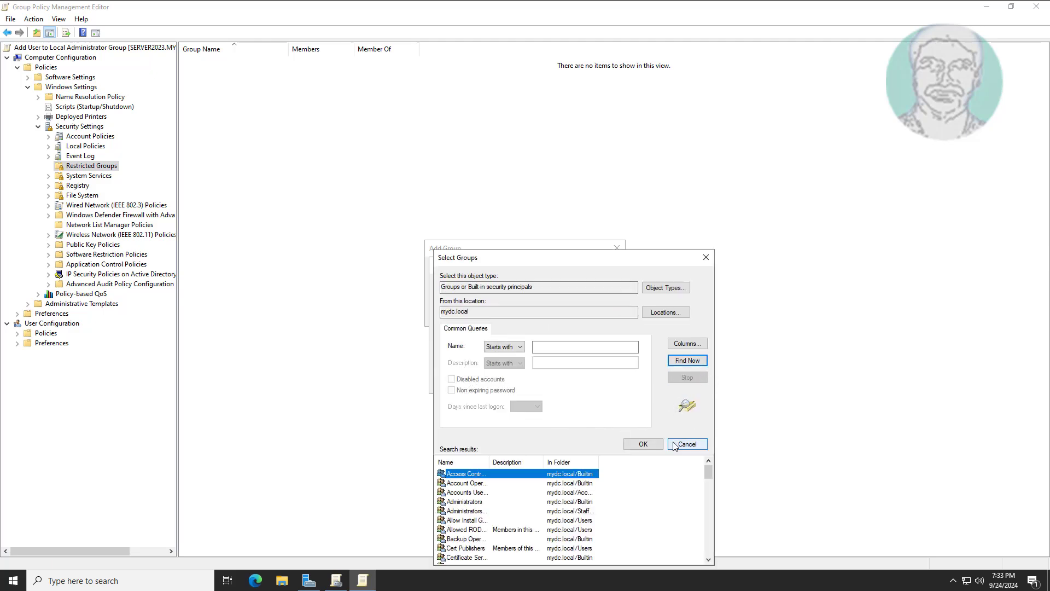
Add Local Administrators Group from mydc.local/Builtin as a restricted group, widening the search result columns to tell similar names apart.
drag(490, 461, 514, 461)
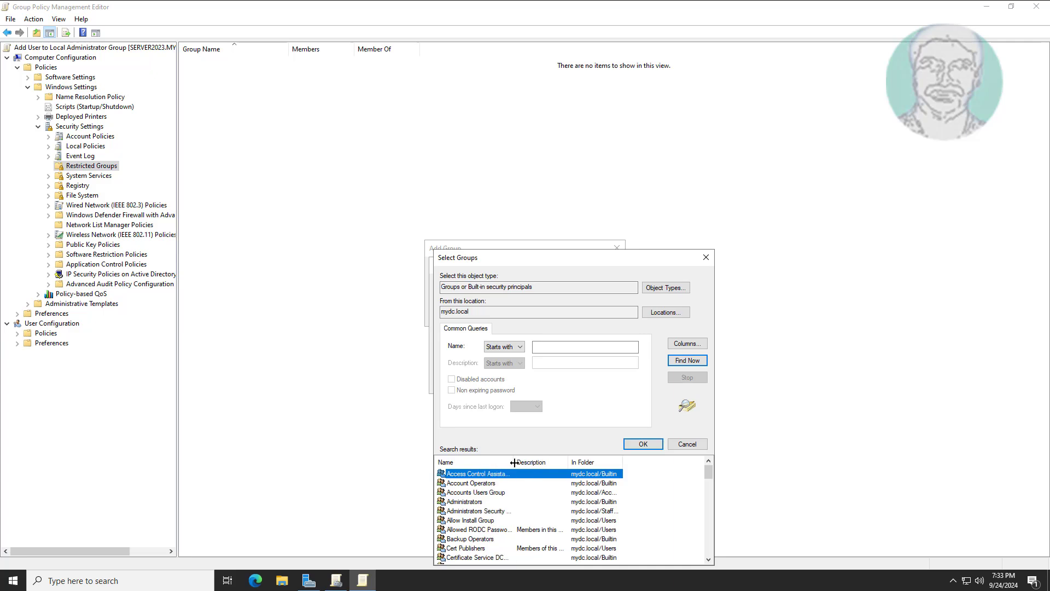
click(481, 512)
key(l)
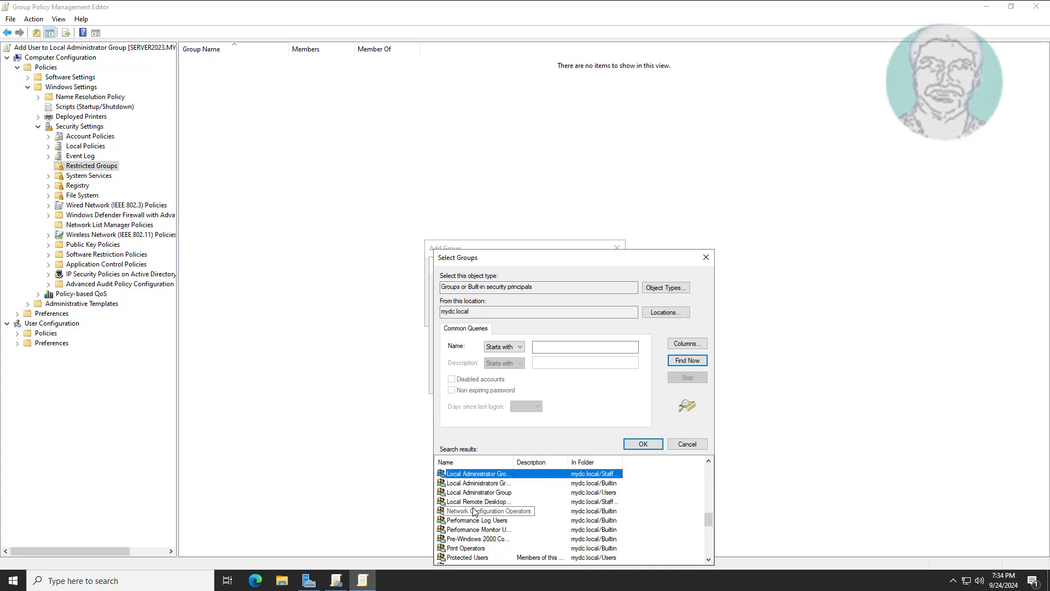
drag(514, 463, 544, 463)
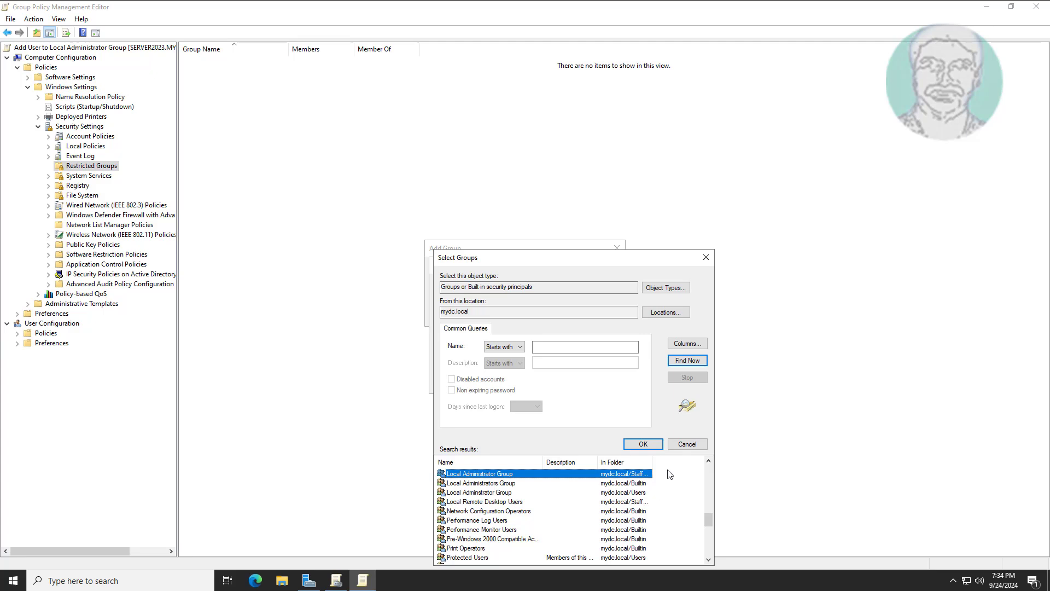
drag(652, 460, 692, 460)
click(645, 484)
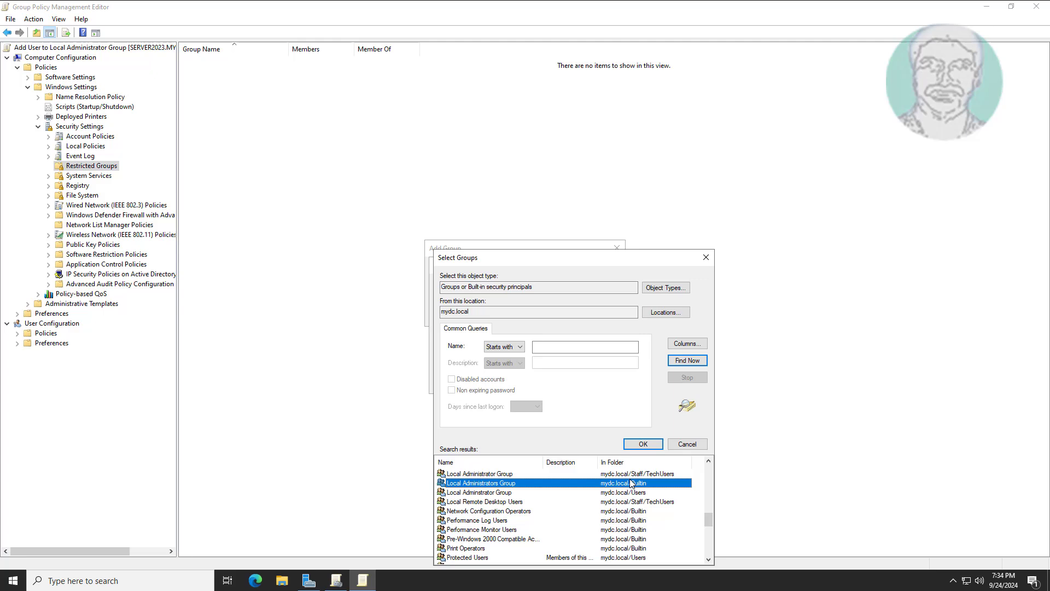
click(647, 444)
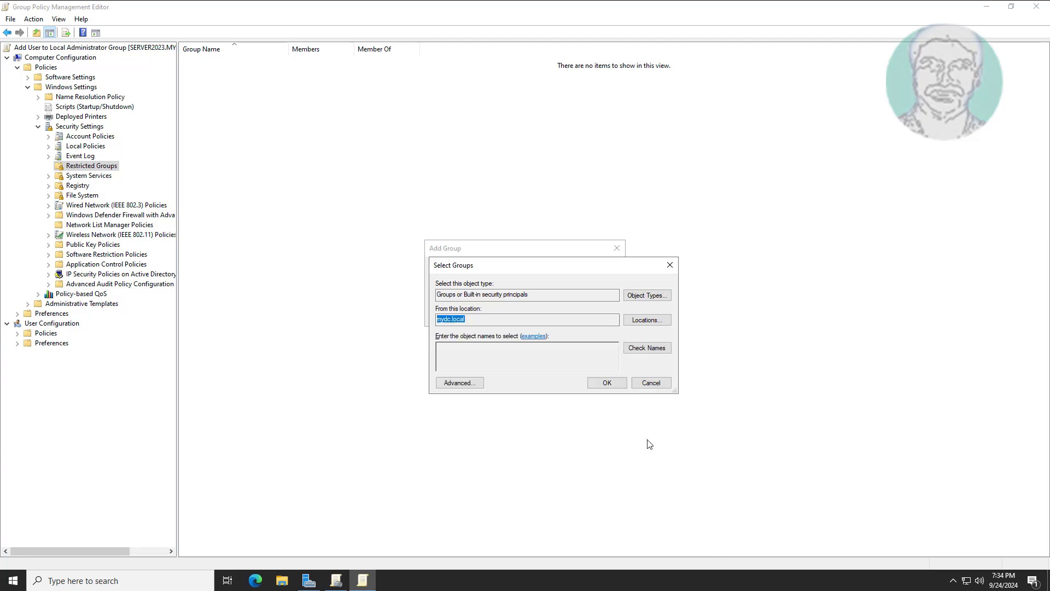
click(606, 385)
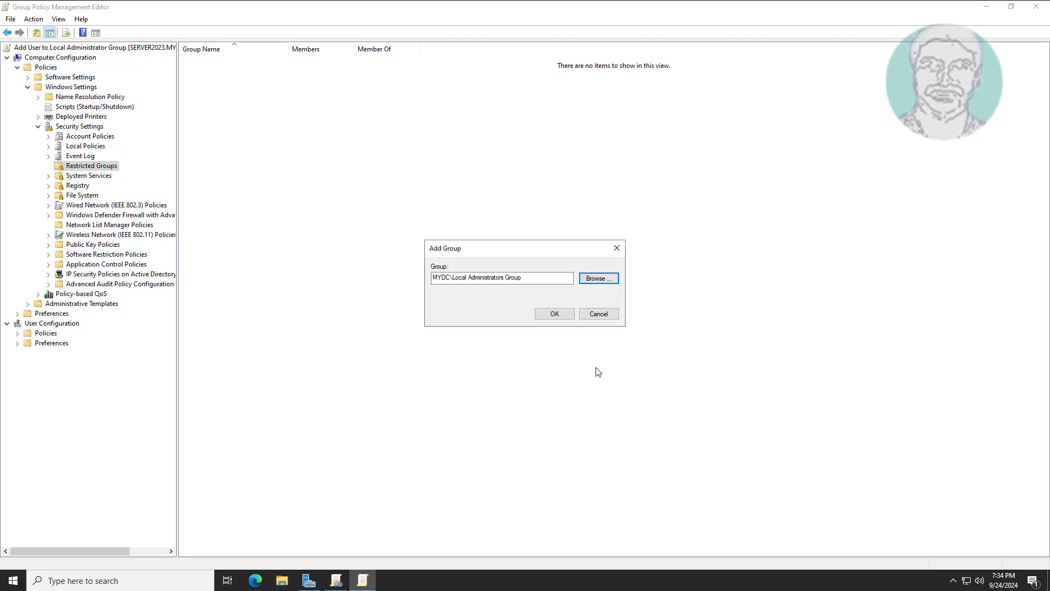
click(558, 316)
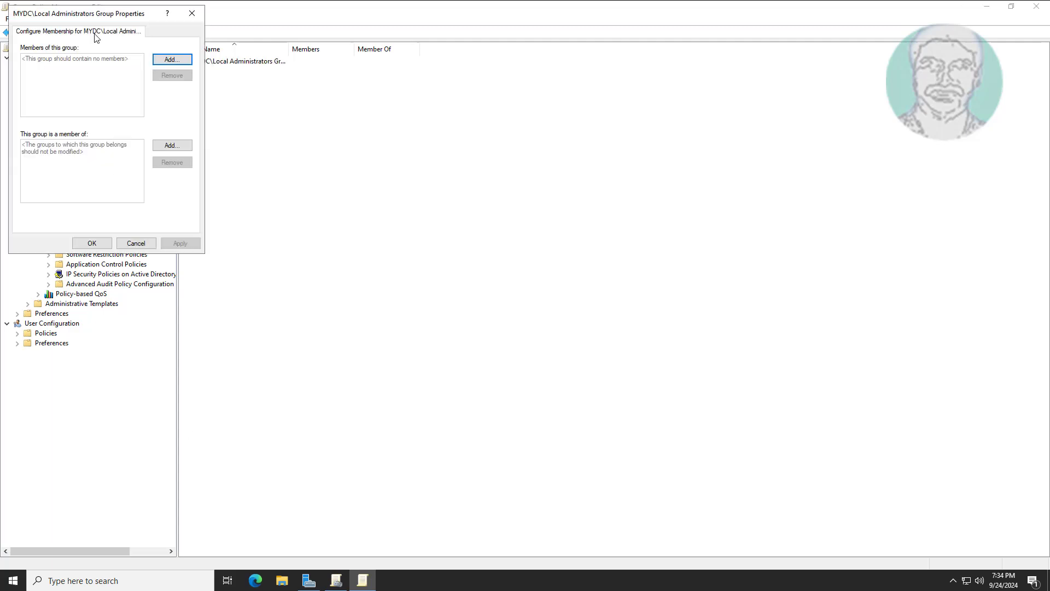
Start adding a parent group under This group is a member of and run an unfiltered advanced group search in mydc.local.
drag(93, 15, 387, 70)
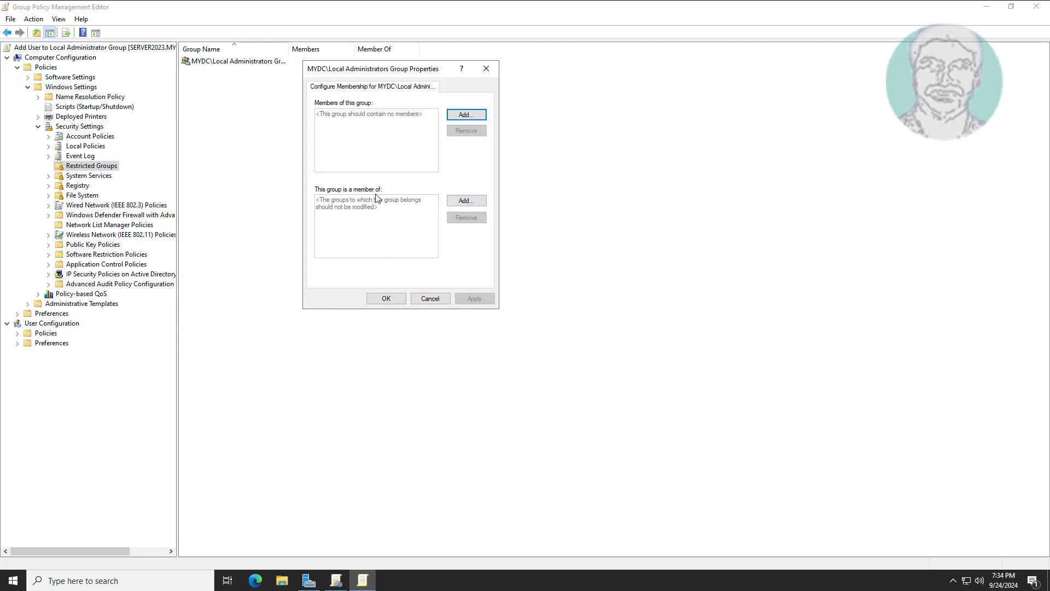
click(474, 202)
click(474, 181)
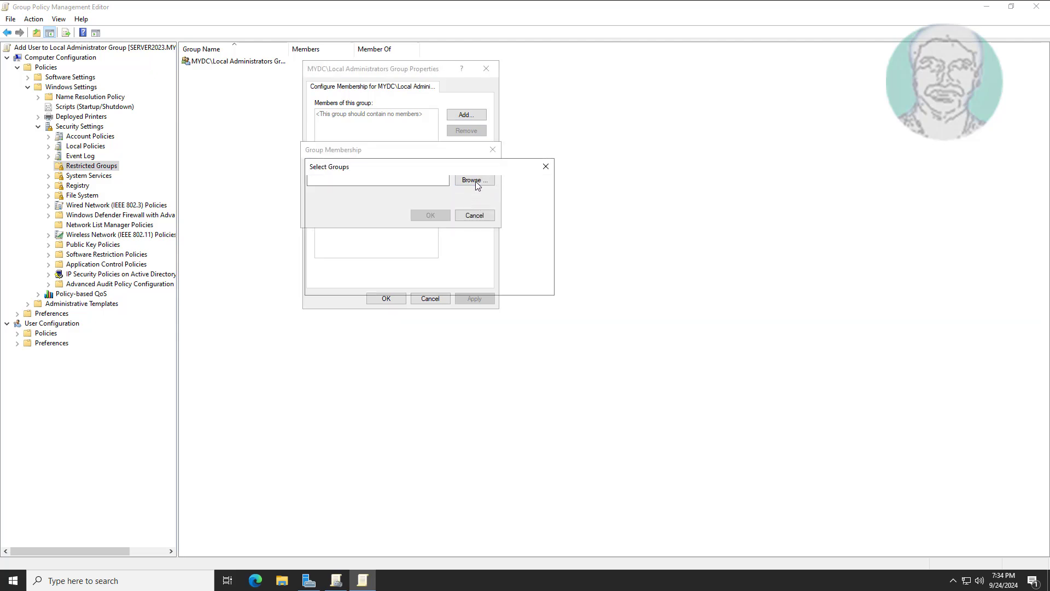
click(331, 286)
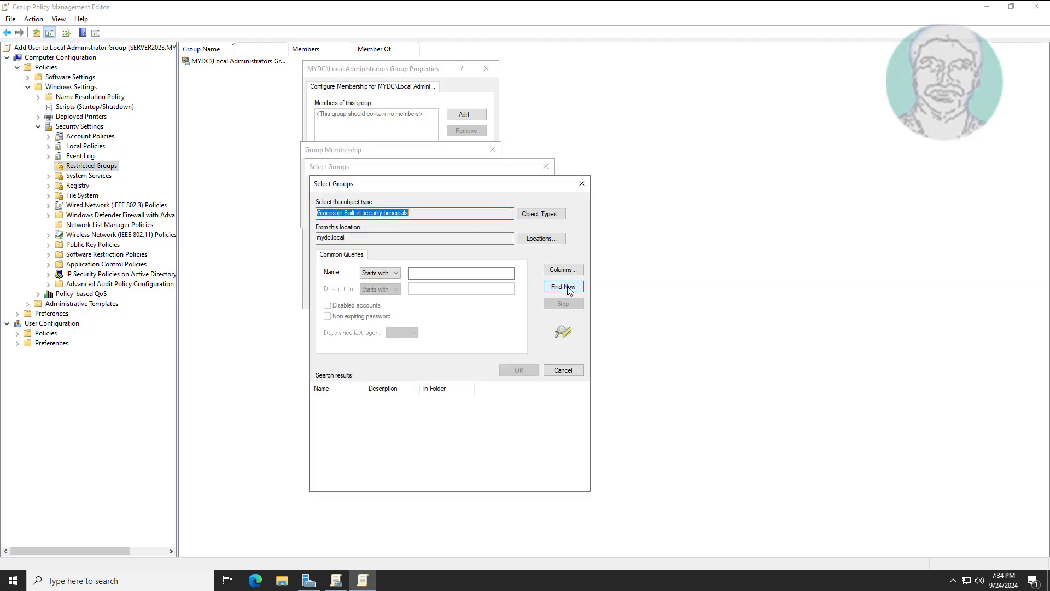
click(564, 286)
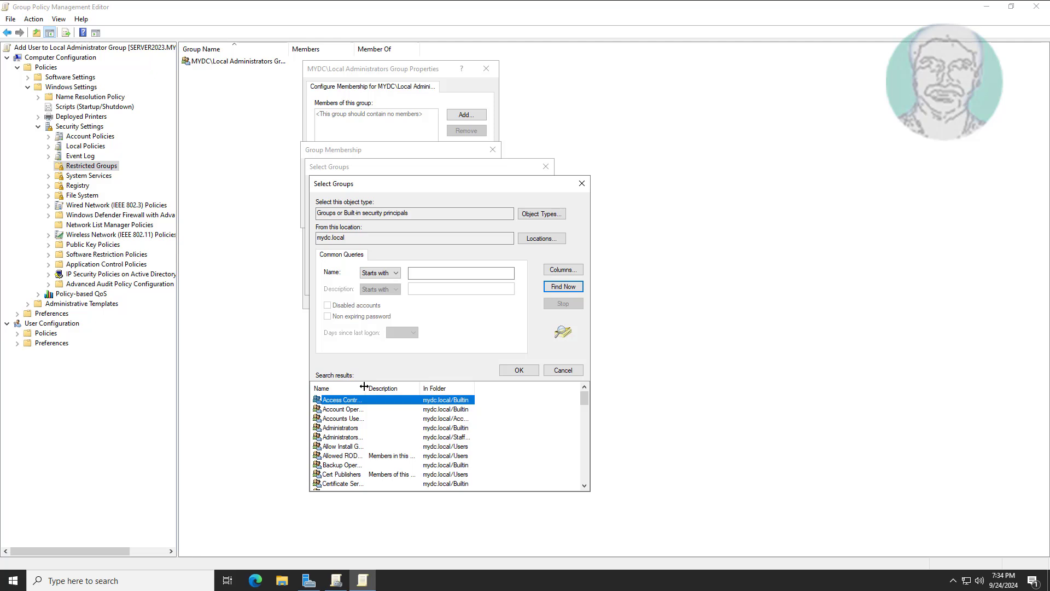
drag(366, 387, 402, 385)
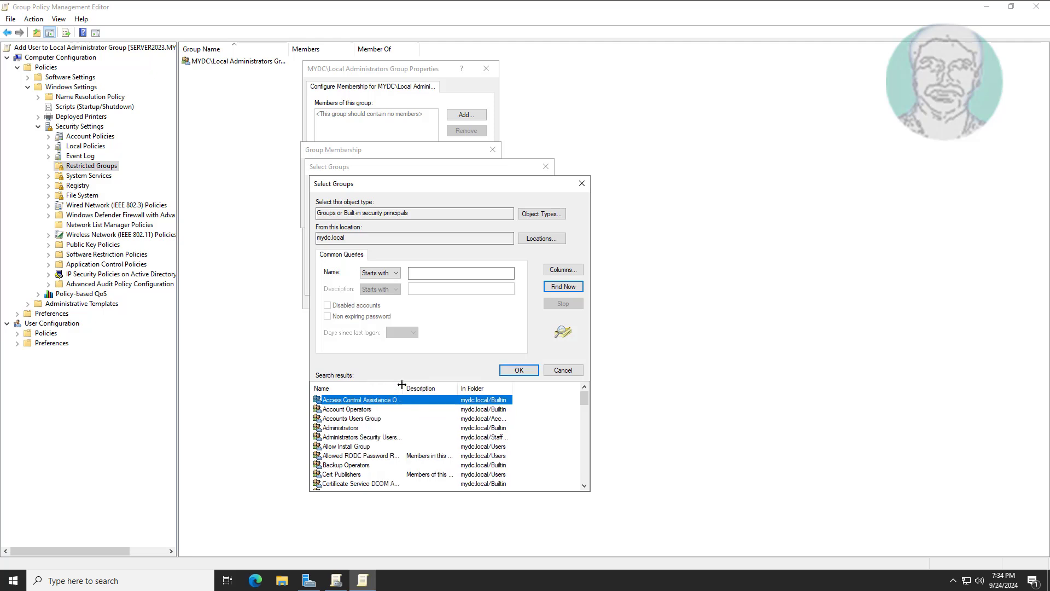
Make MYDC\Local Administrators Group a member of Administrators, apply the membership, and widen the Group Name column in Restricted Groups.
click(344, 429)
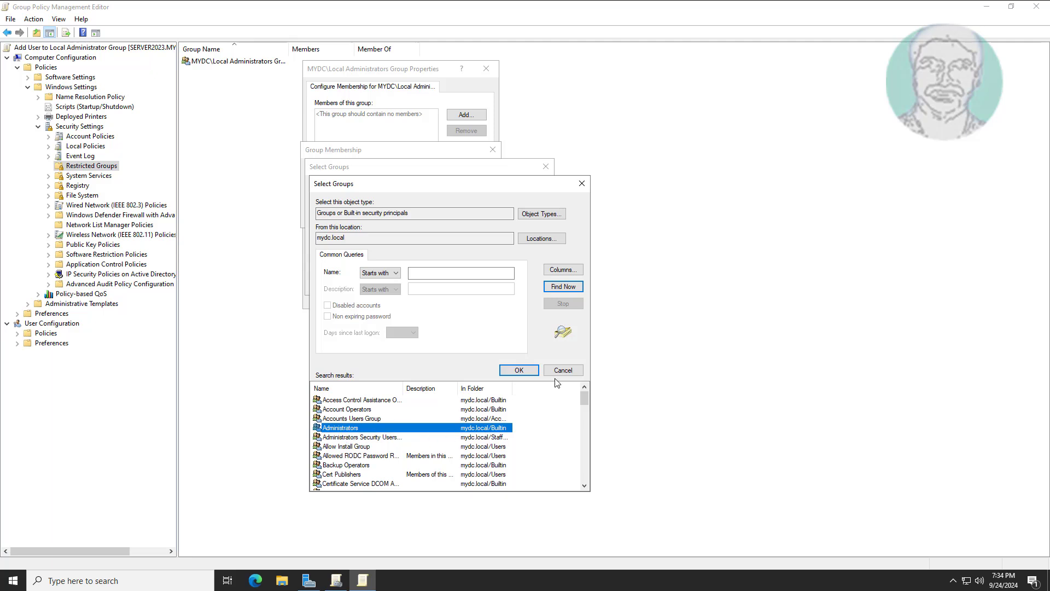
click(521, 372)
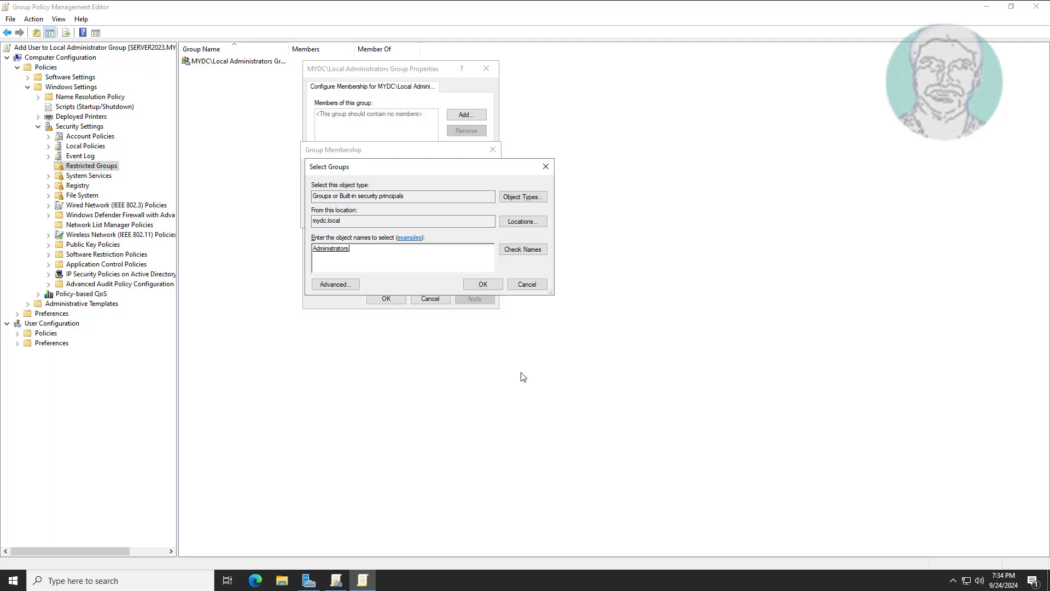
click(481, 284)
click(431, 215)
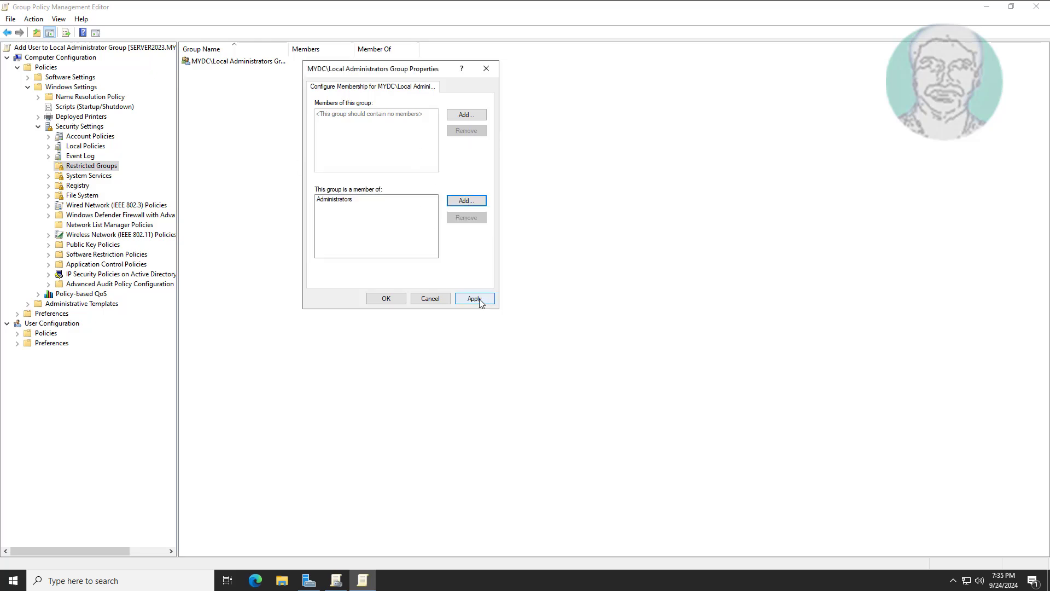
click(480, 302)
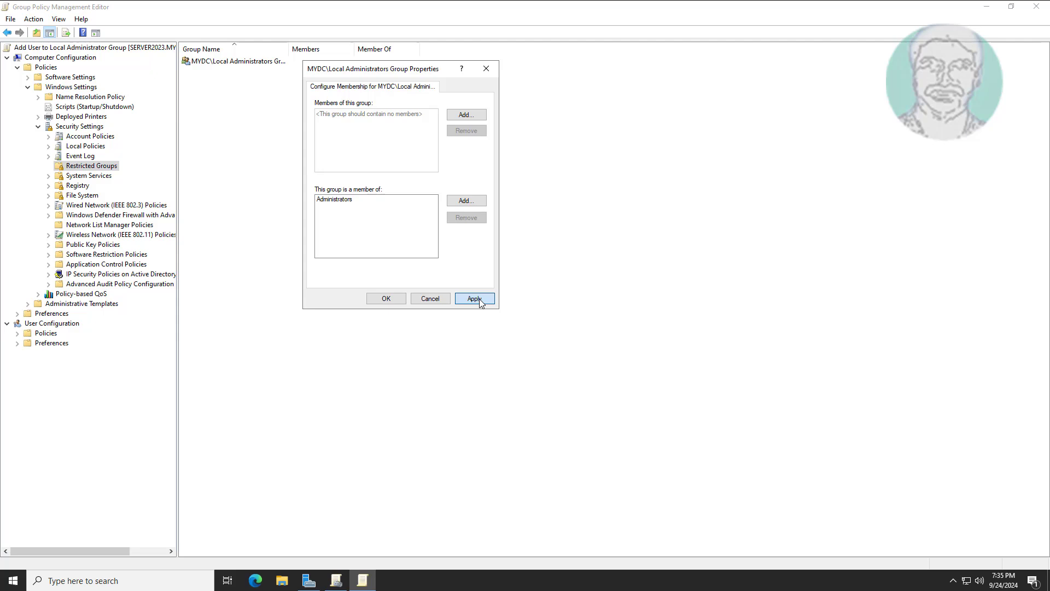
click(387, 299)
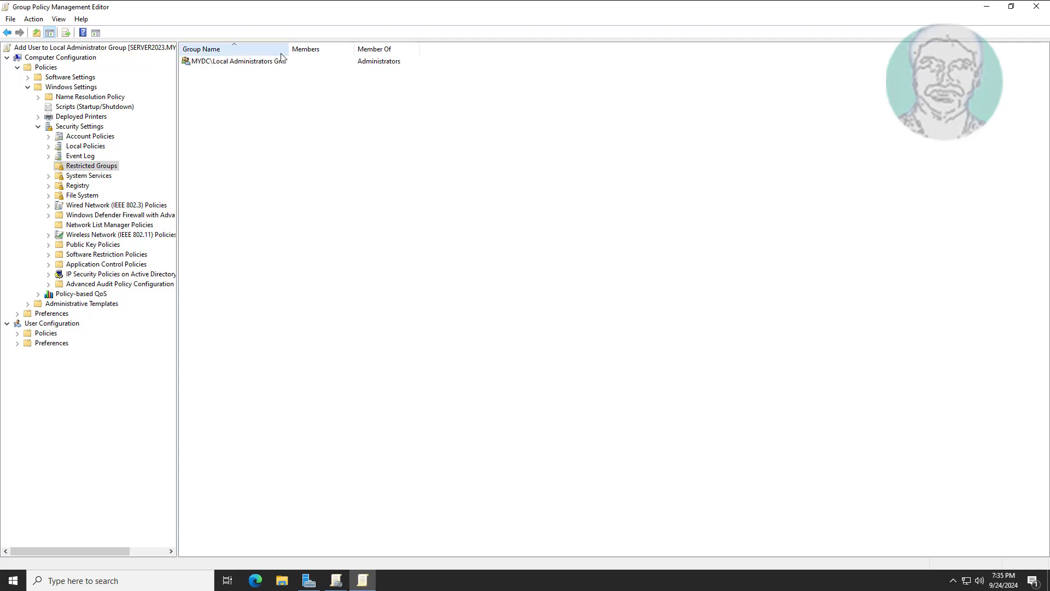
drag(288, 49, 330, 48)
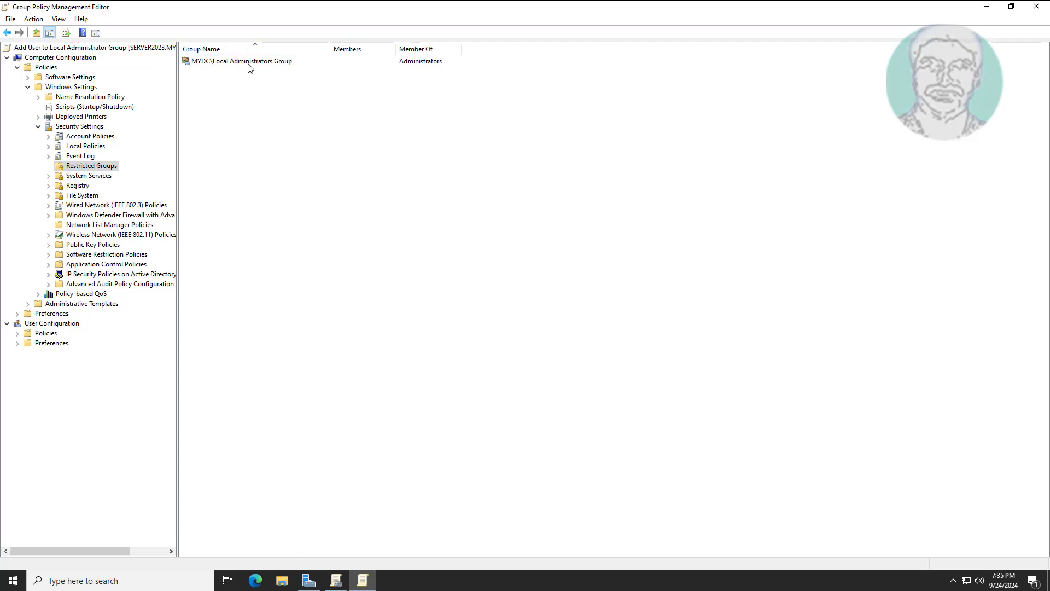
Collapse the Policies branch and open Local Users and Groups under Computer Configuration, Preferences, Control Panel Settings.
click(39, 126)
click(27, 87)
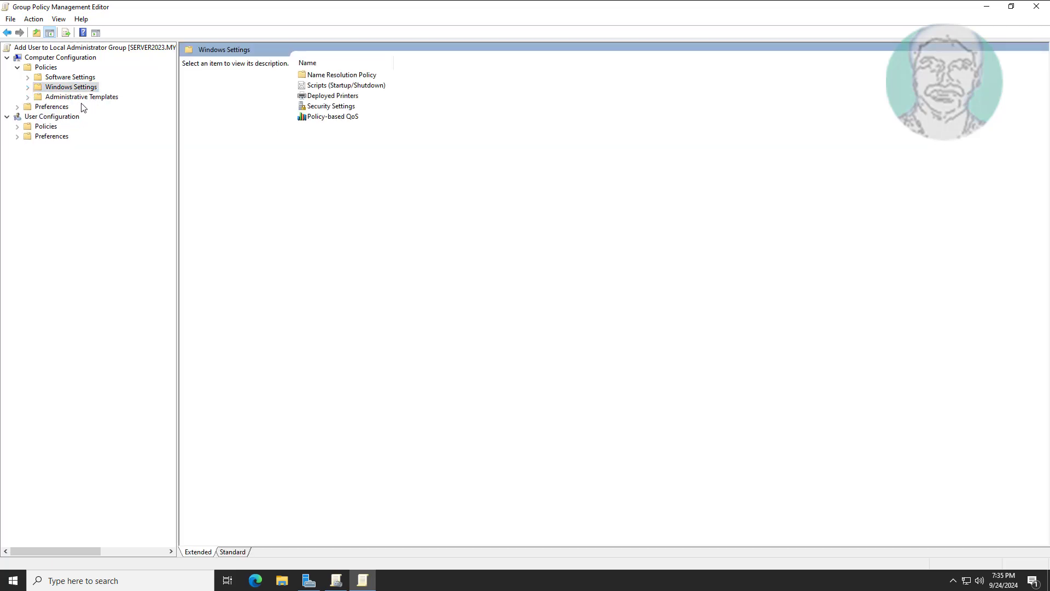
click(18, 67)
click(17, 77)
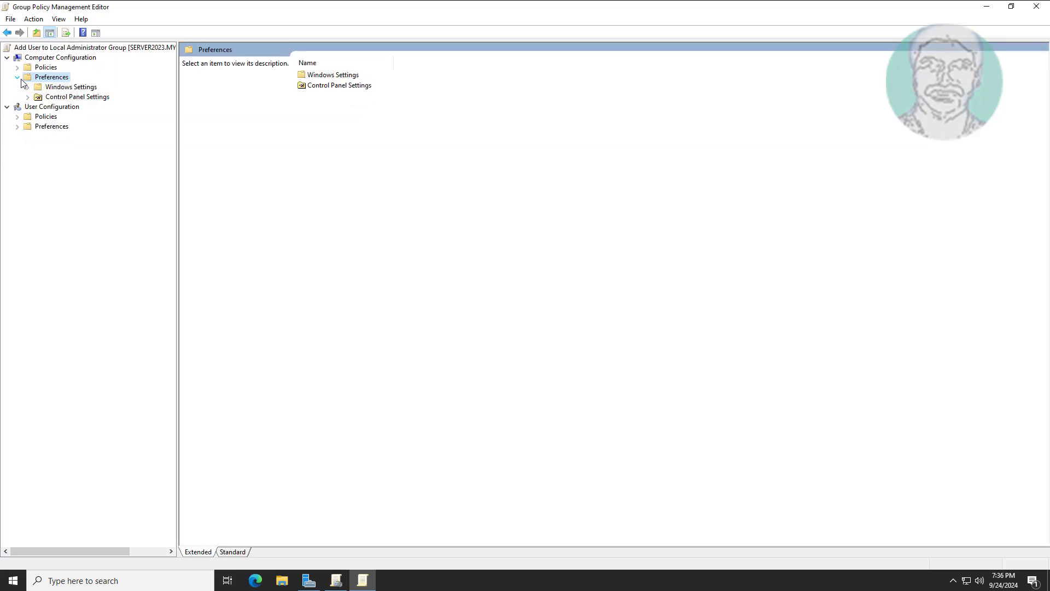
click(77, 97)
click(27, 97)
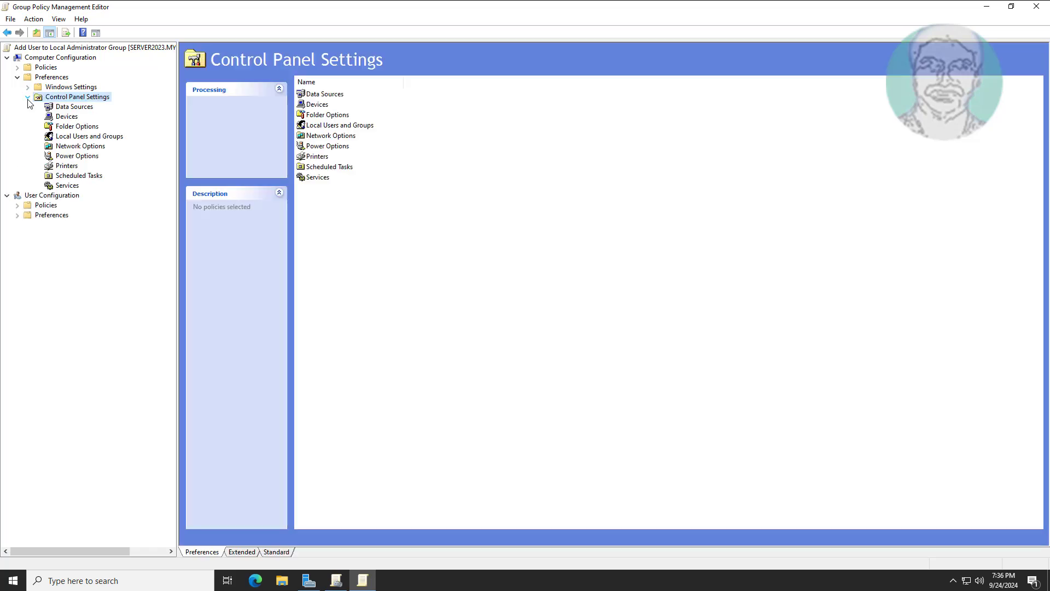
click(88, 137)
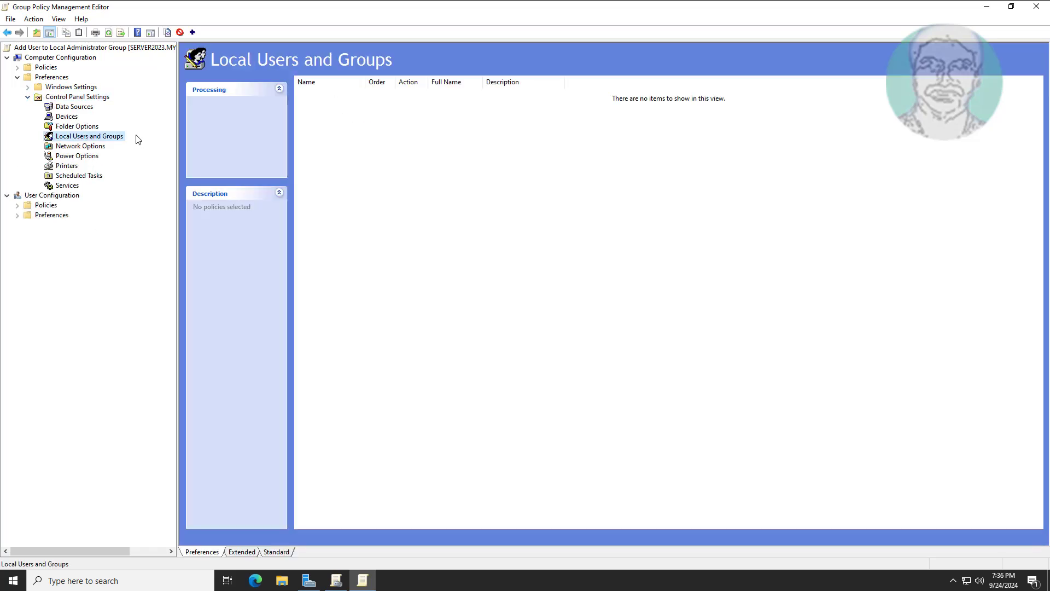
Create a local user preference item with action Update and user name Local Admin, toggle Account is disabled, and select the new item.
right_click(319, 138)
mouse_move(361, 142)
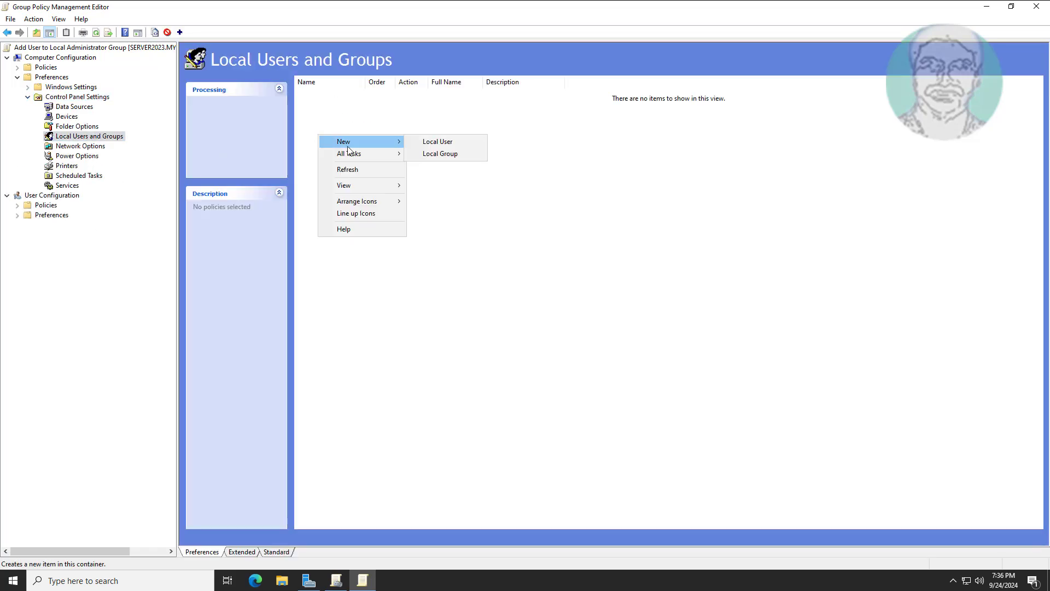
click(440, 145)
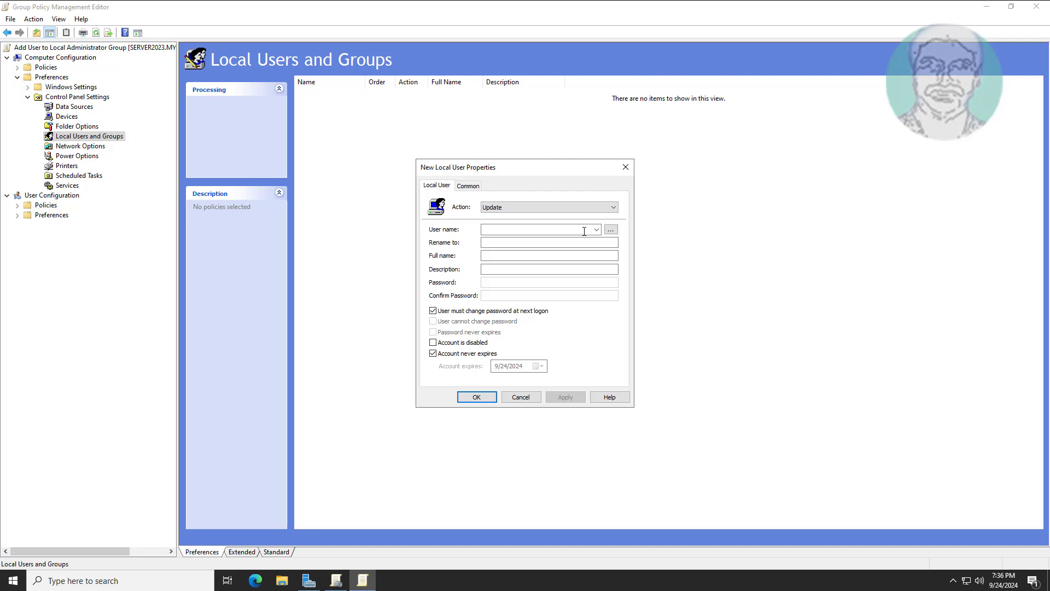
click(537, 233)
click(533, 231)
text(Local Admin)
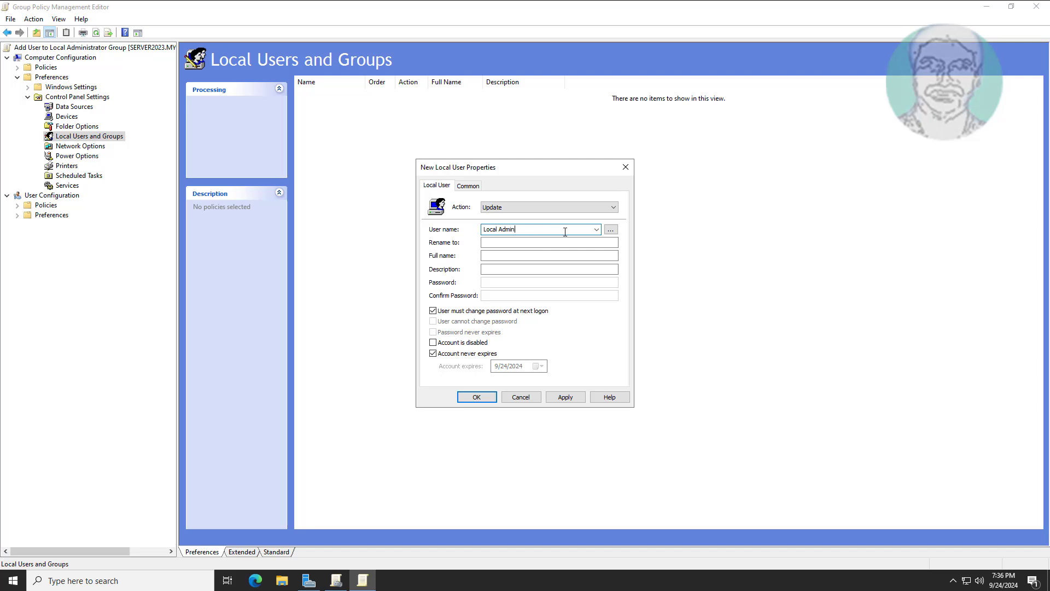
click(433, 343)
click(566, 396)
click(476, 397)
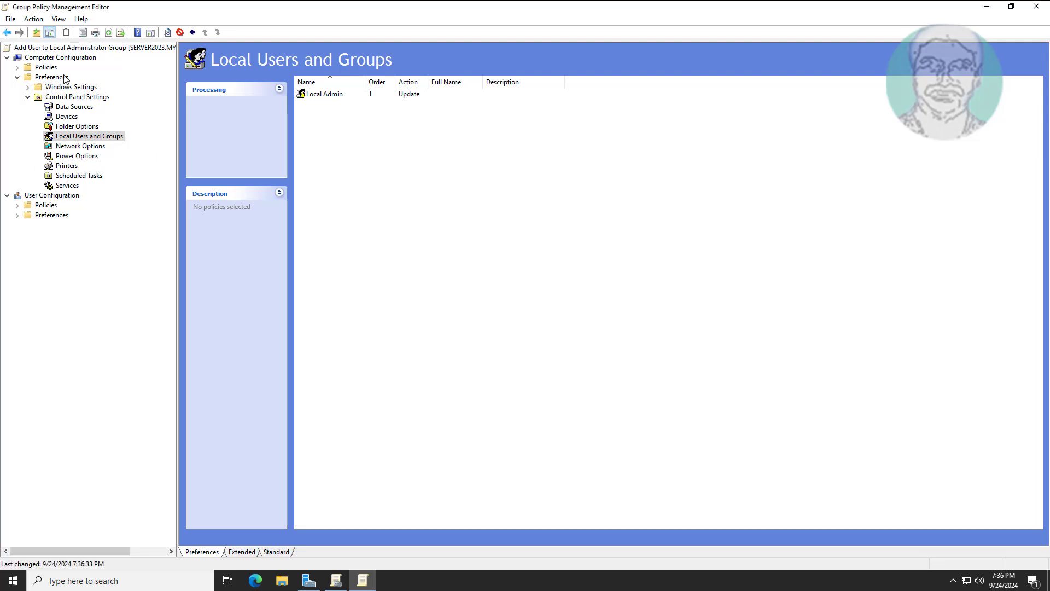
click(341, 95)
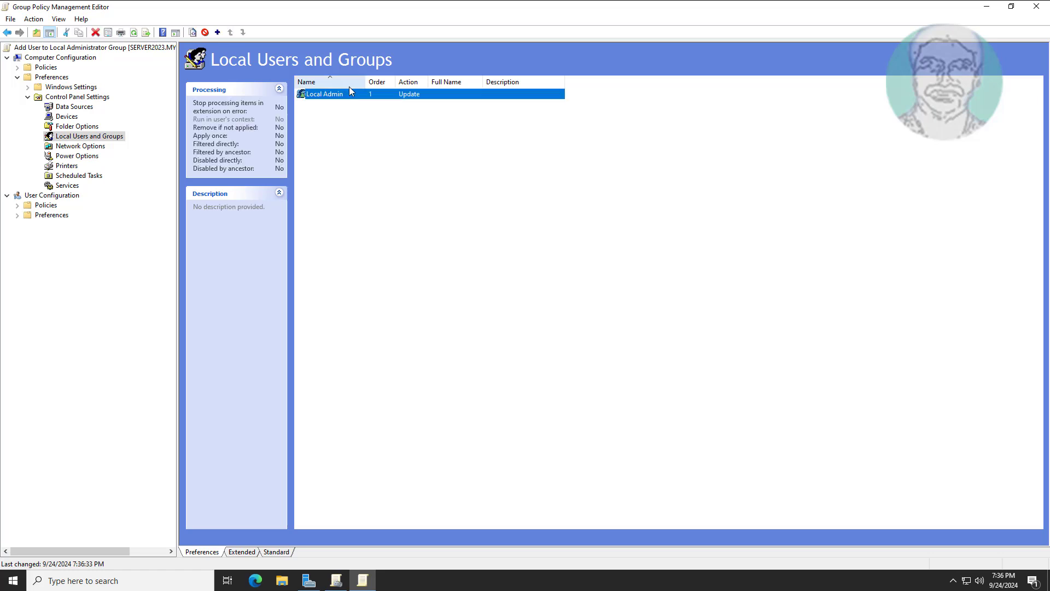
Close the Group Policy Management Editor, the Group Policy Management console and Server Manager.
click(1039, 7)
click(1042, 7)
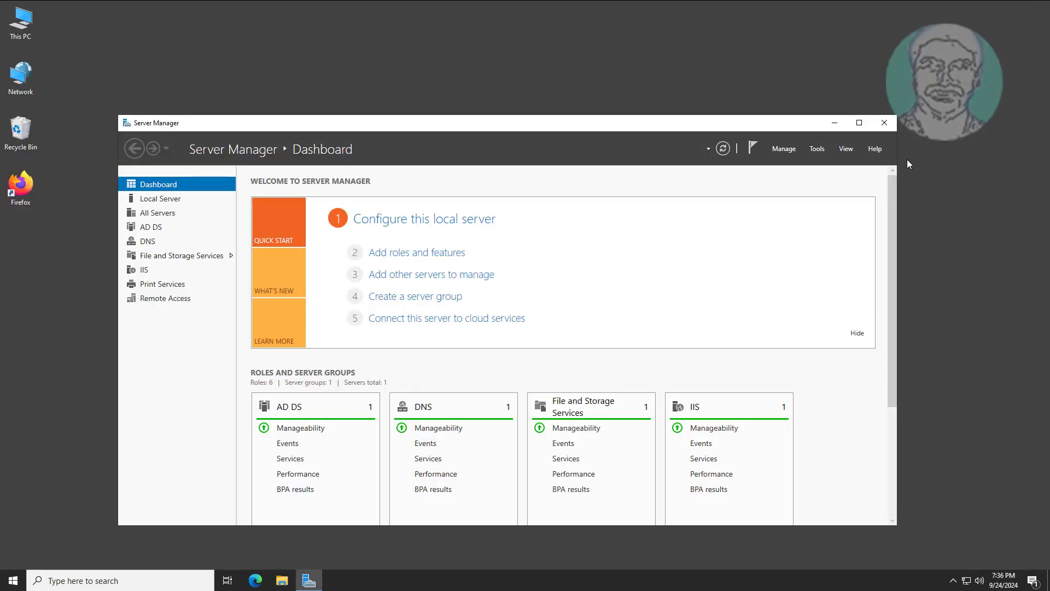
click(884, 123)
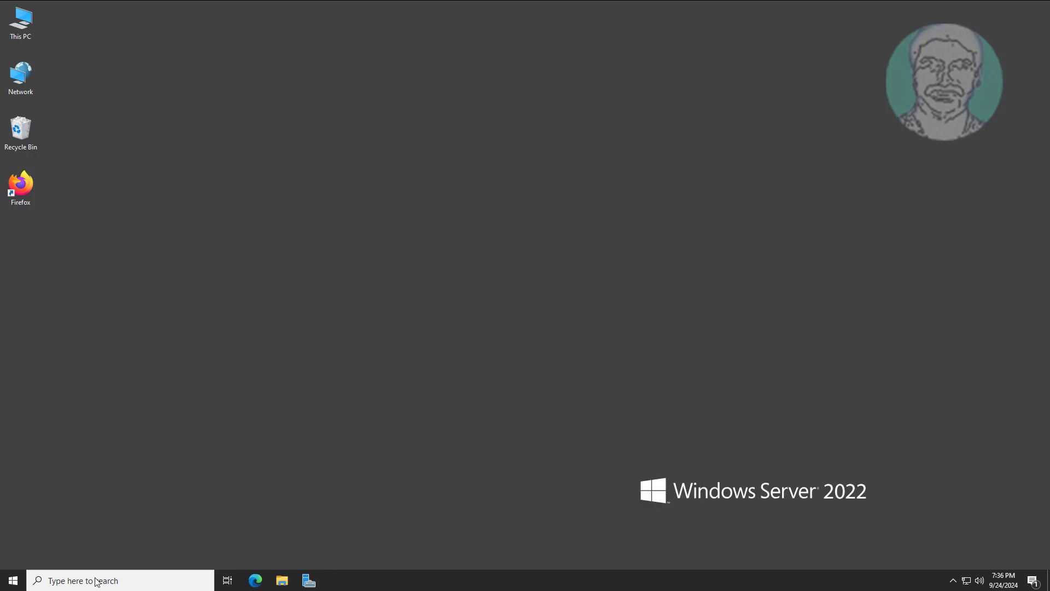
Open Command Prompt on the server and run gpupdate /force.
click(74, 580)
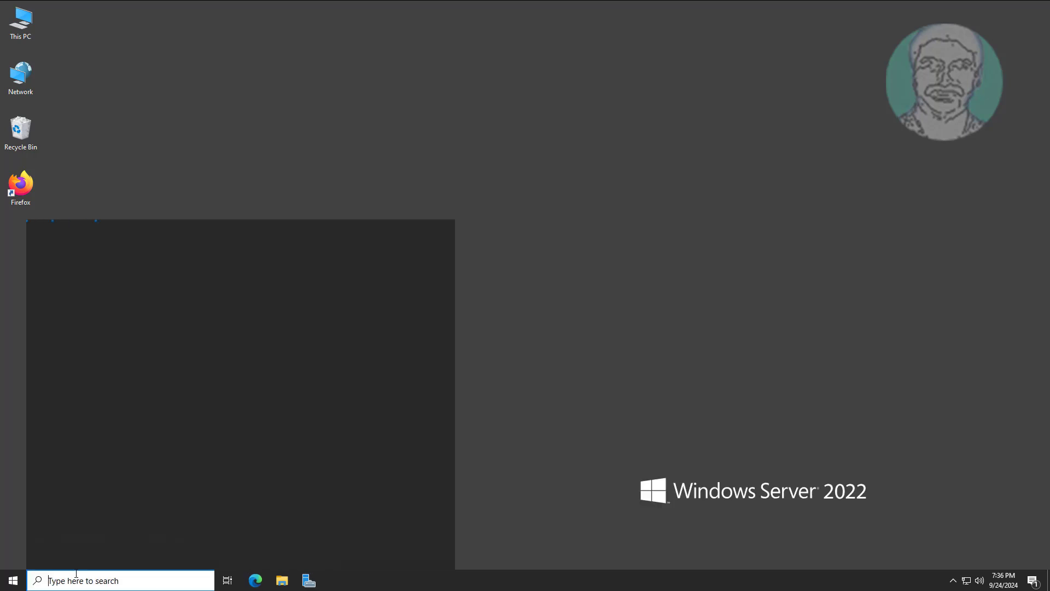
text(cmd)
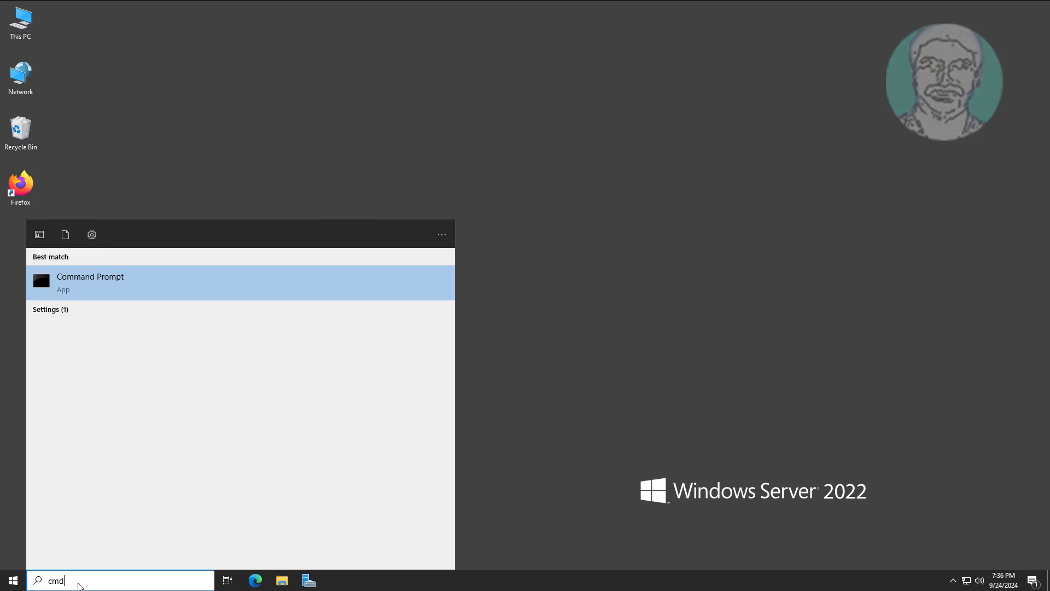
click(86, 288)
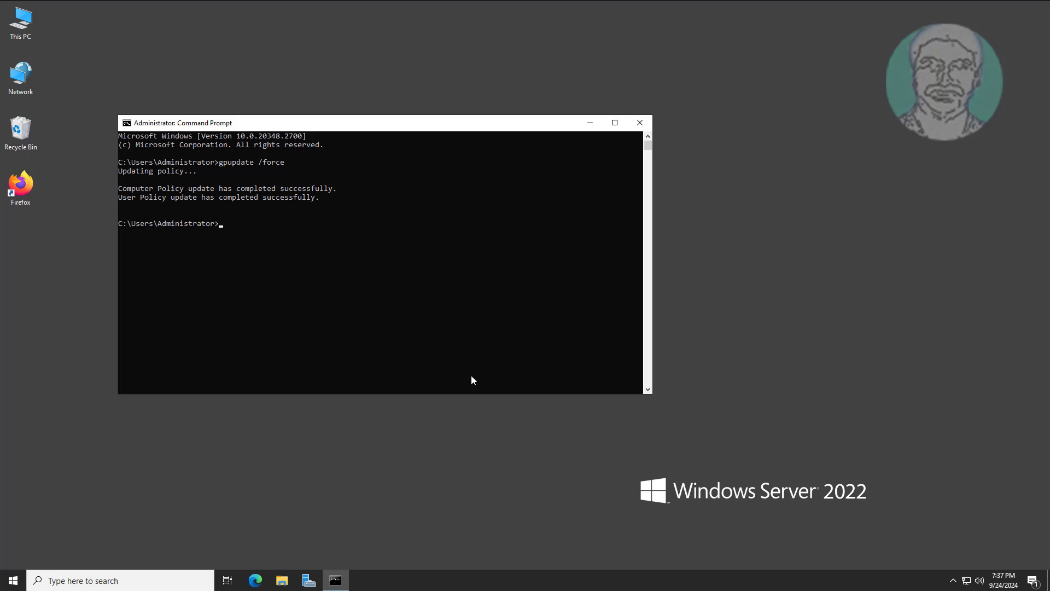
key(Return)
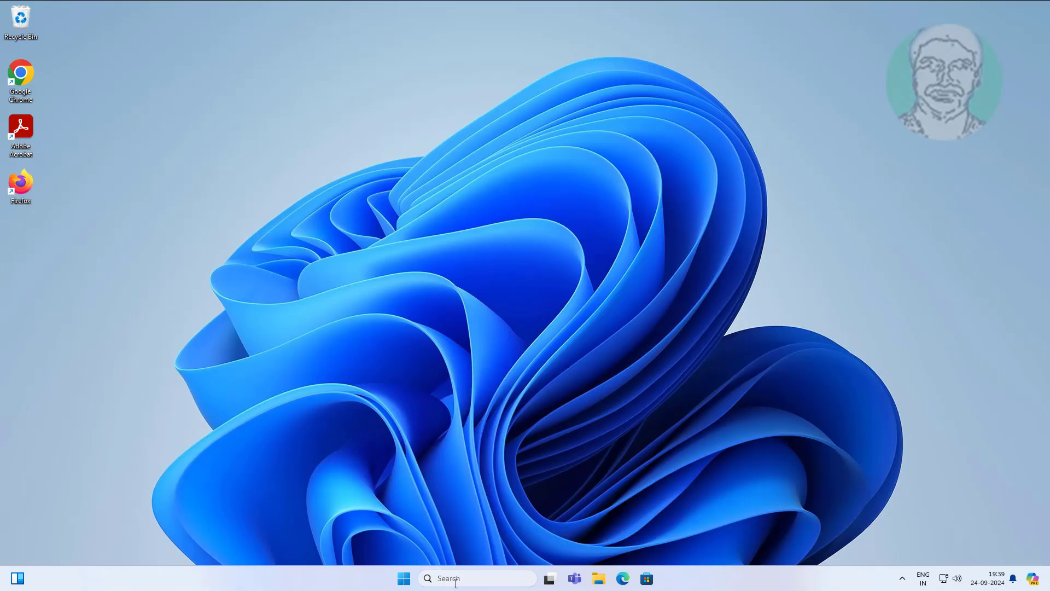
Open Command Prompt on the client computer, run gpupdate /force and close the window when it finishes.
click(456, 579)
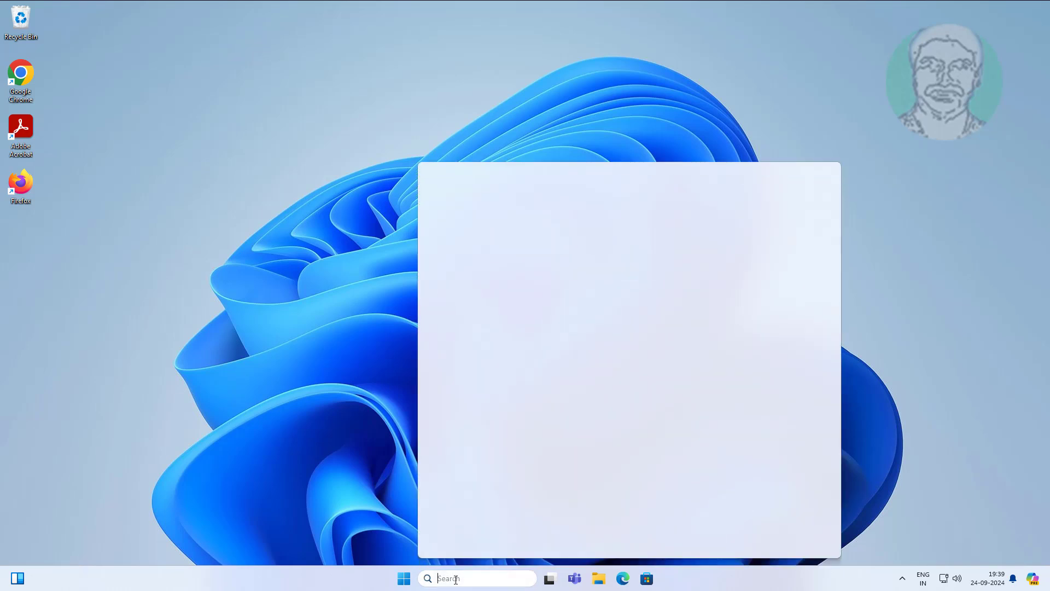
text(cmd)
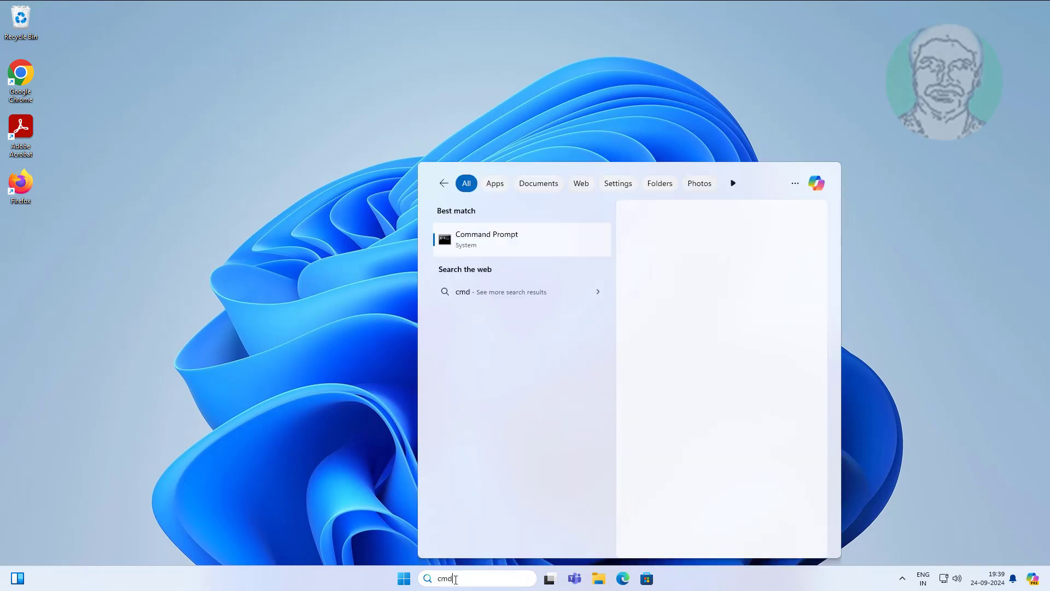
key(Escape)
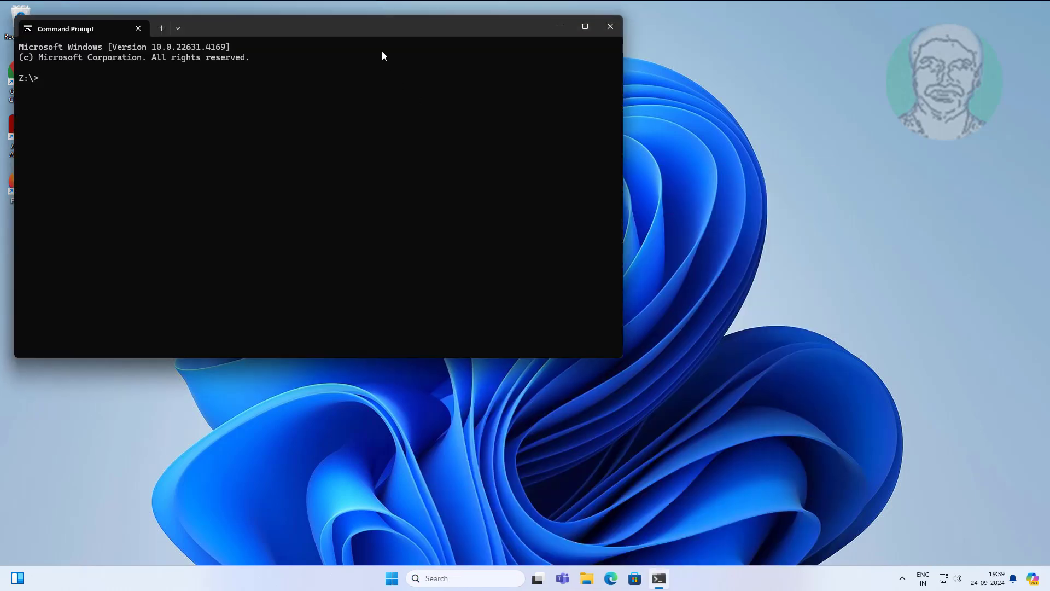
text(g)
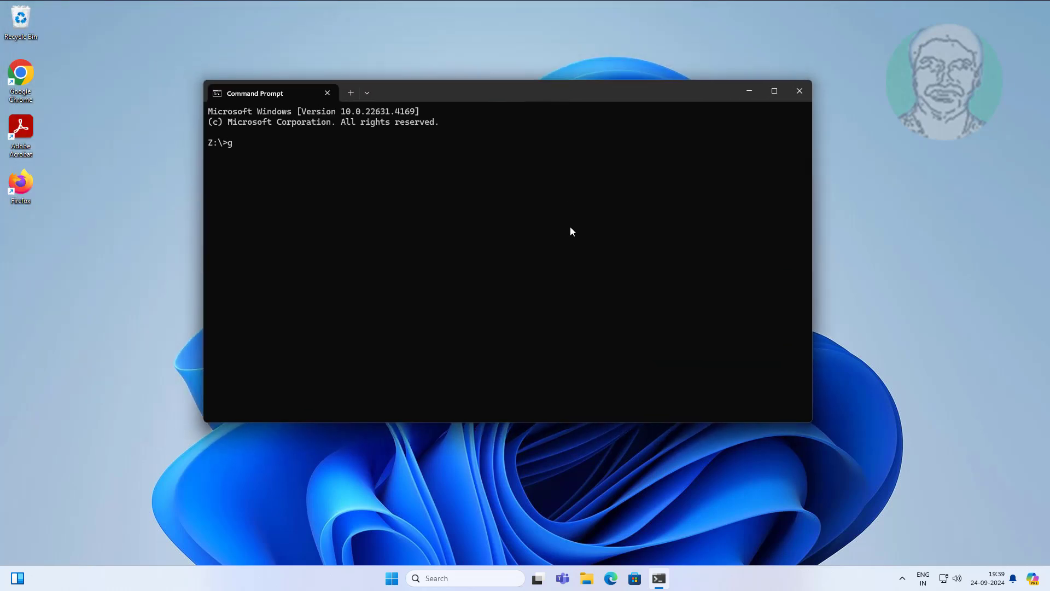
text(pupdate /force)
key(Return)
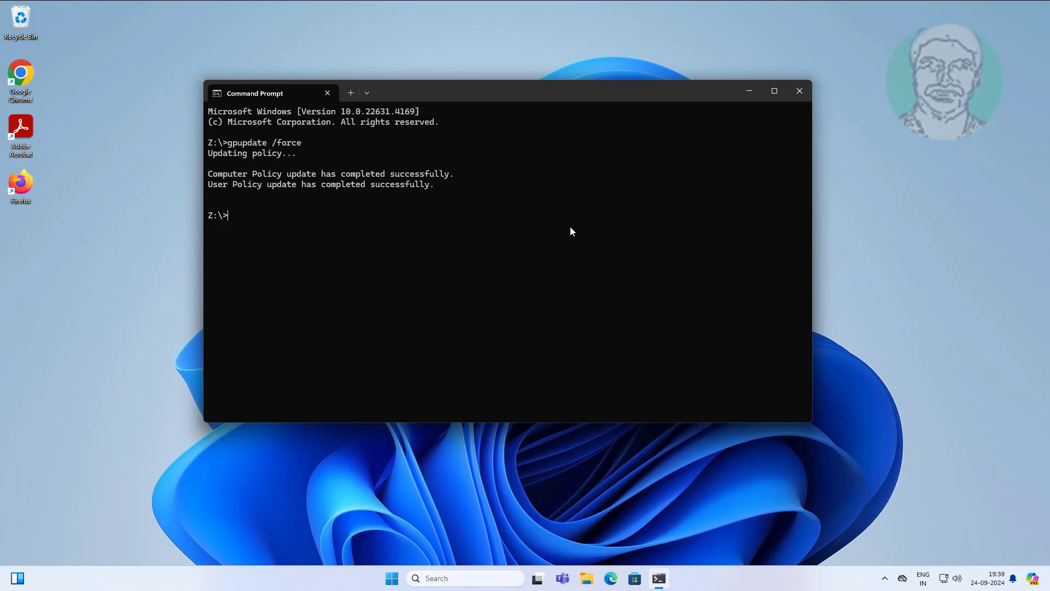
key(Return)
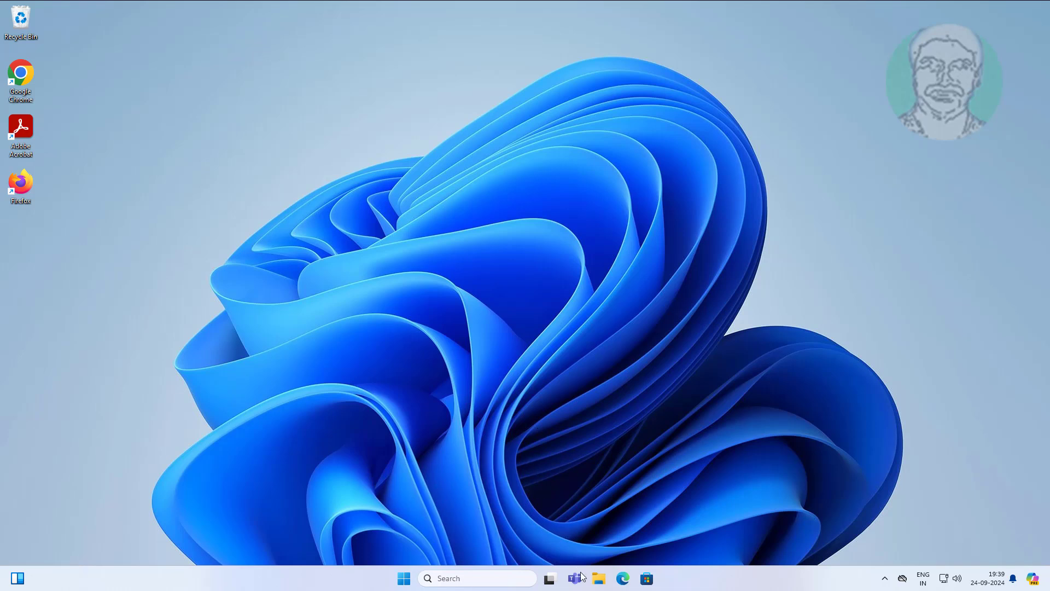
Open File Explorer and launch Computer Management through the Manage command of This PC.
click(600, 579)
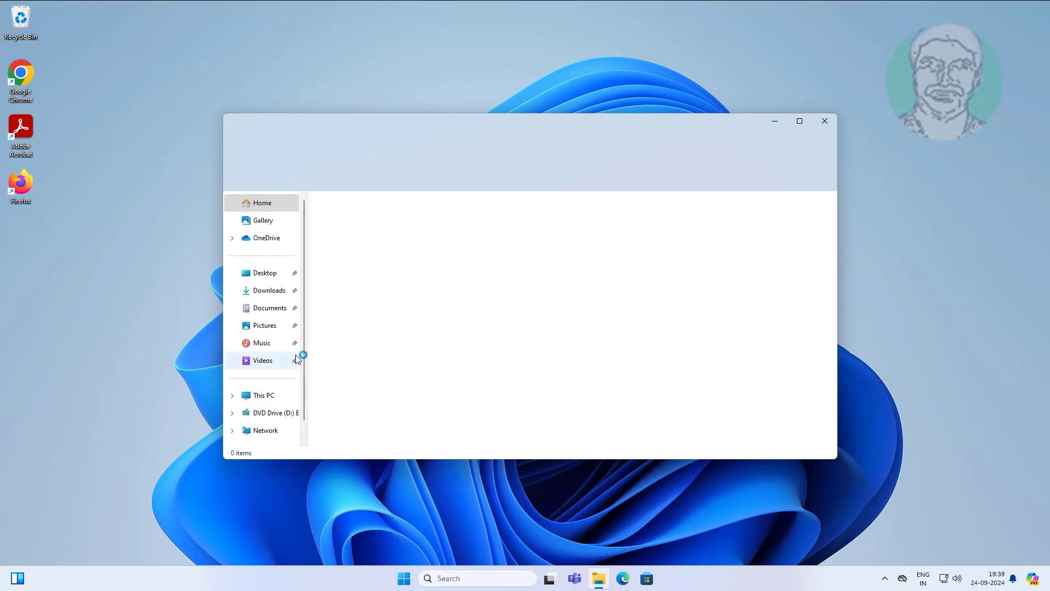
right_click(263, 398)
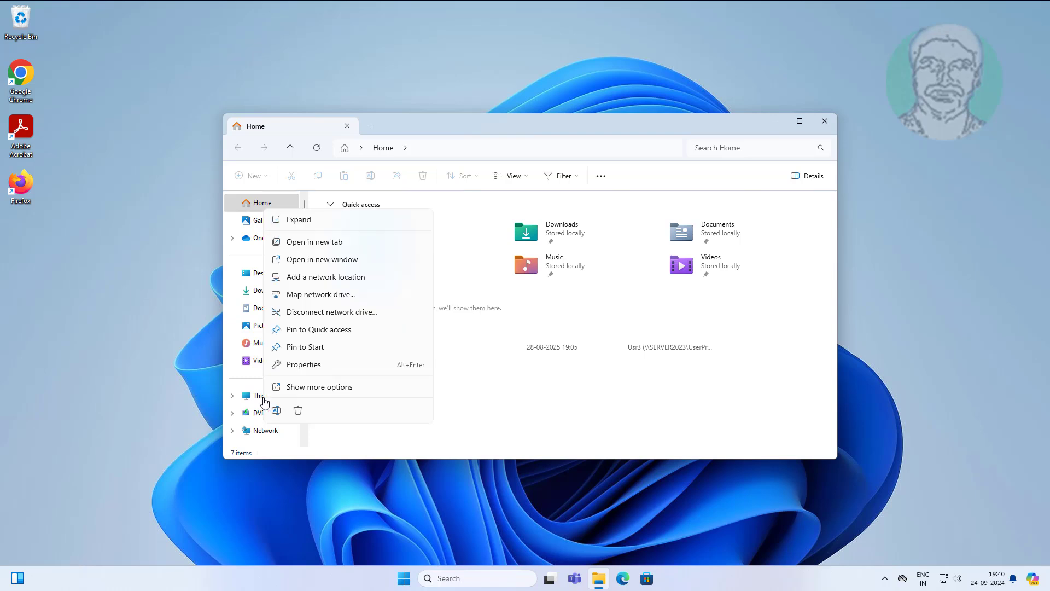
click(326, 389)
click(322, 422)
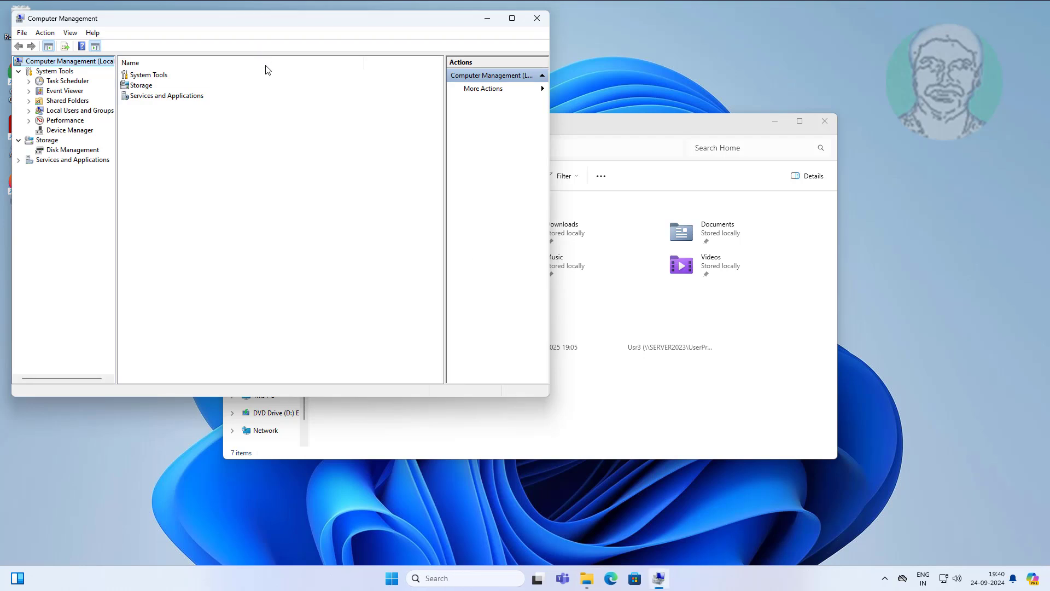
Expand Local Users and Groups, open the Users folder and check for the Local Admin account.
click(62, 111)
click(29, 111)
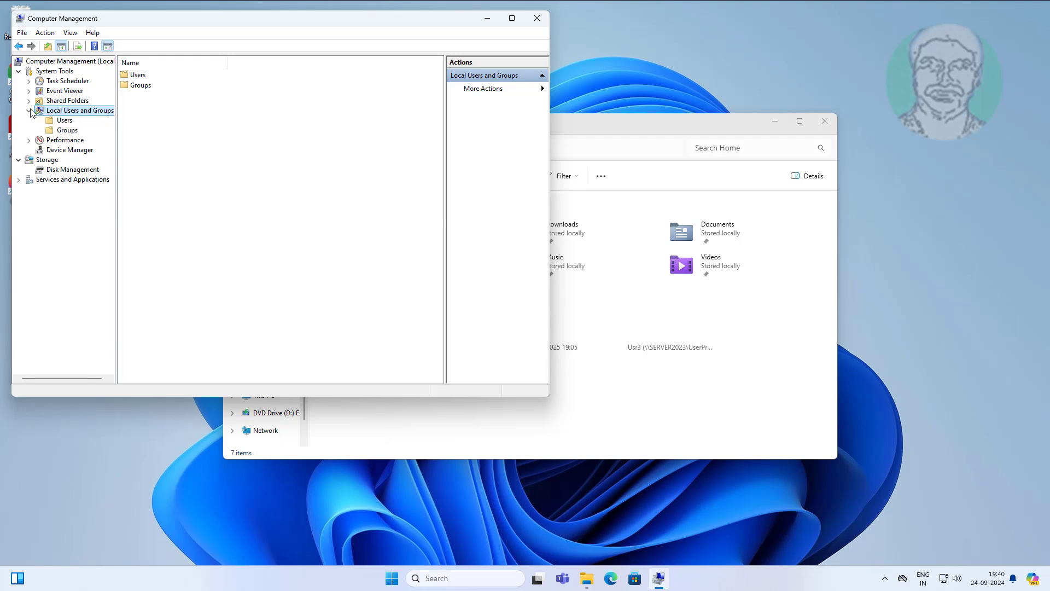
click(63, 122)
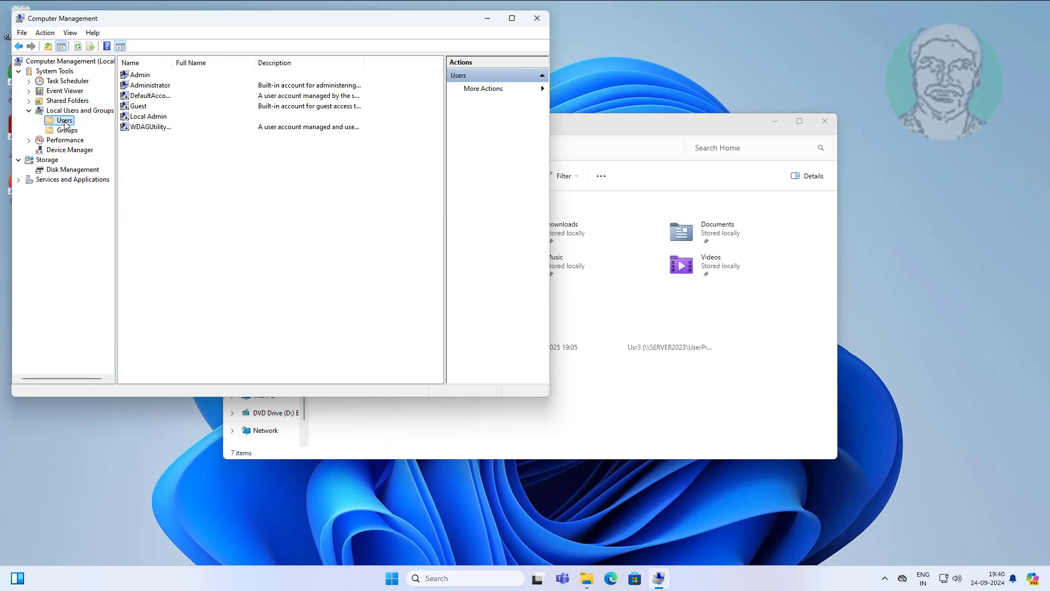
click(154, 117)
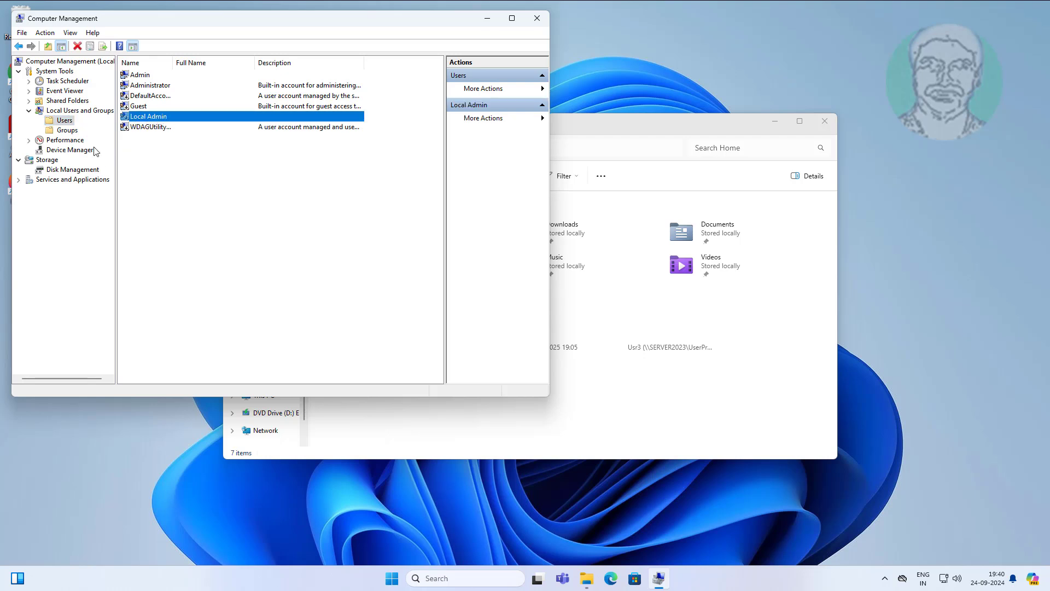
Inspect the Administrators group's member list for MYDC\Local Administrators Group, then close its properties.
click(68, 132)
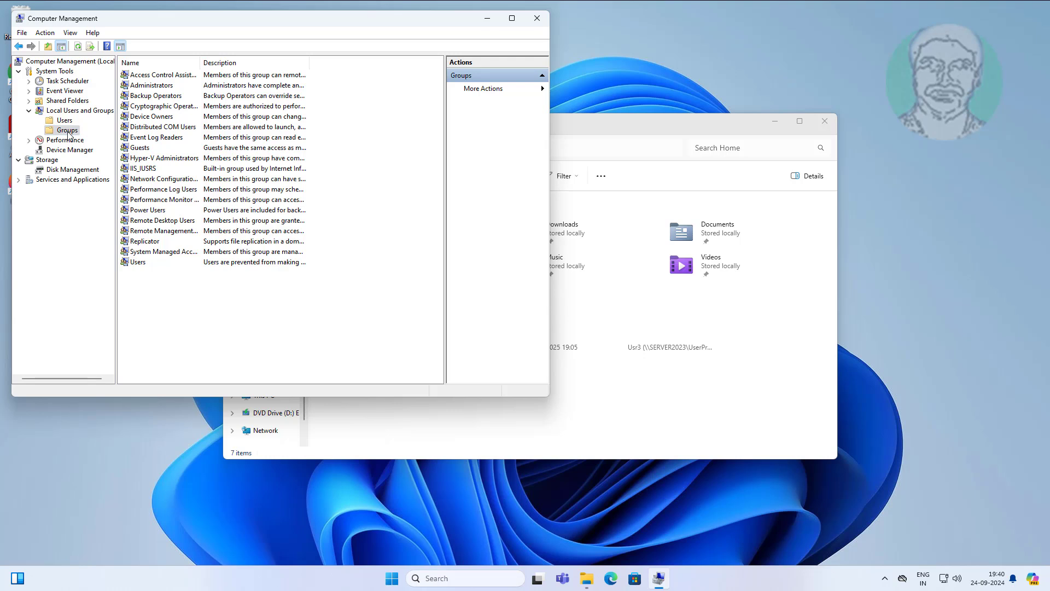
click(166, 87)
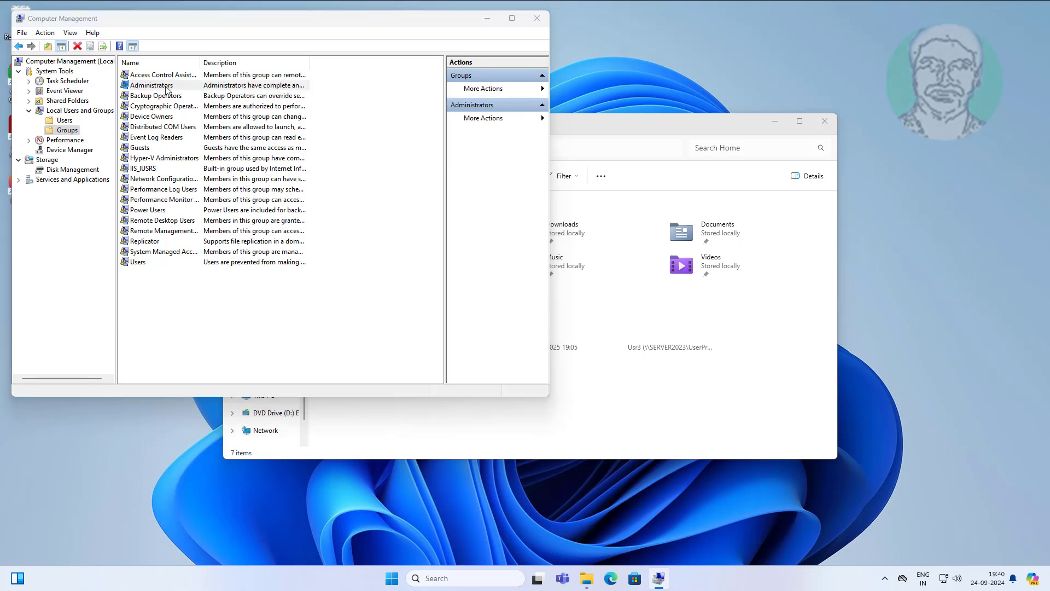
double_click(166, 87)
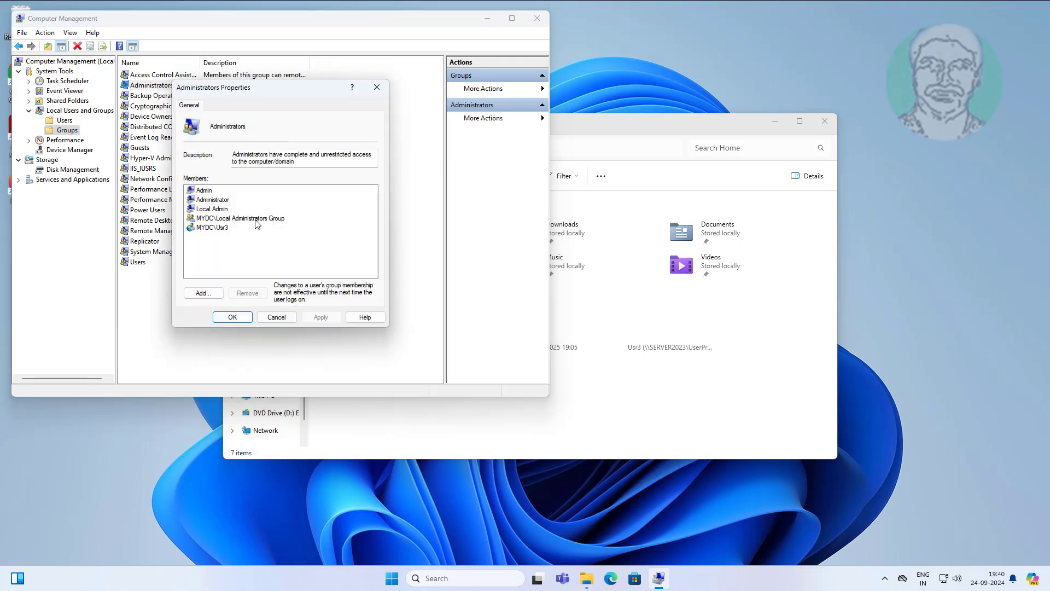
click(256, 220)
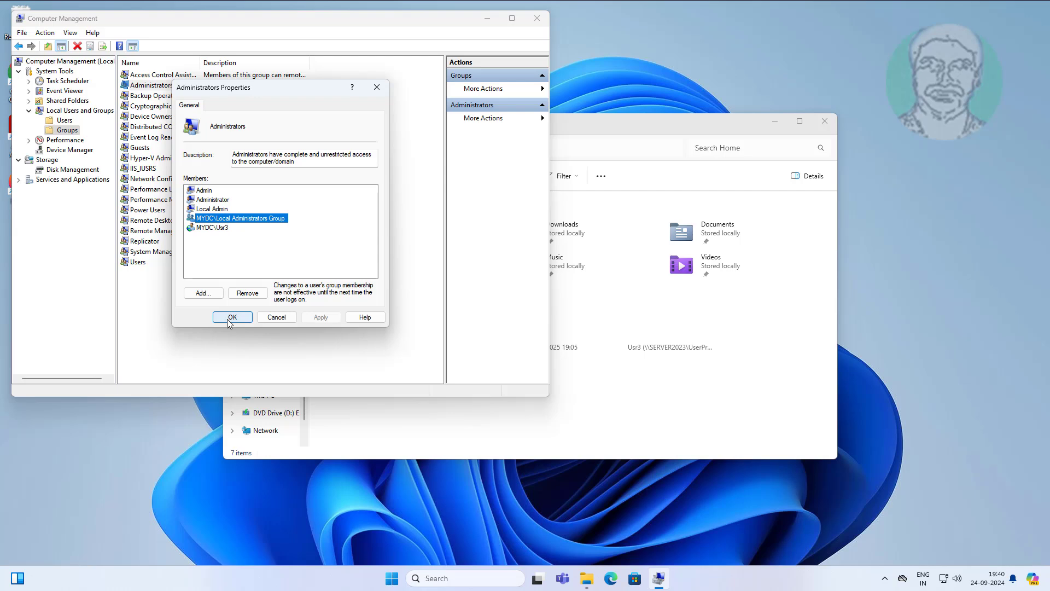
click(245, 319)
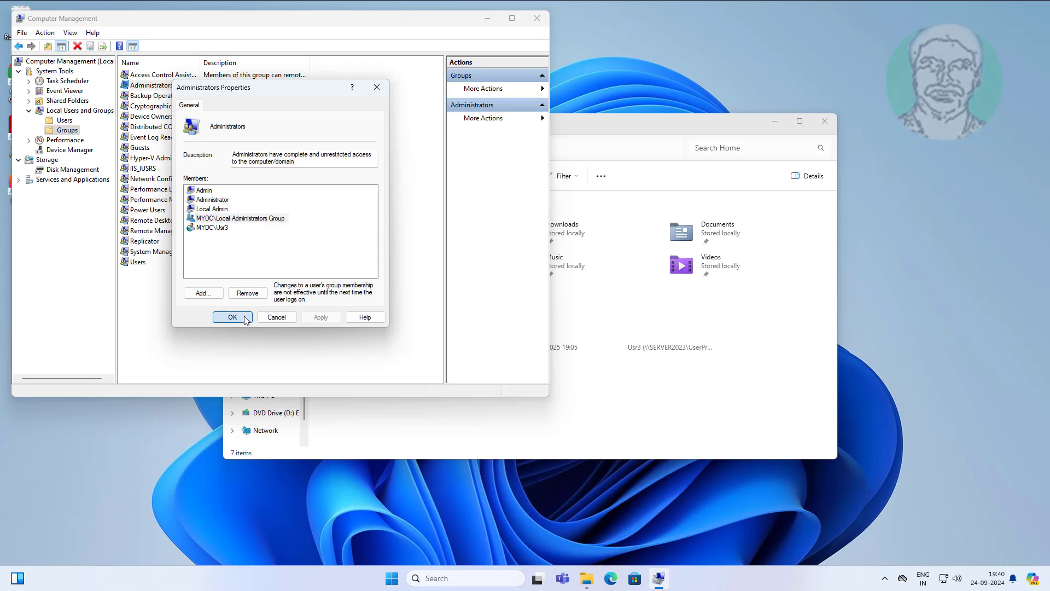
Close Computer Management and File Explorer, and sign out of the current Windows account.
click(537, 18)
click(824, 122)
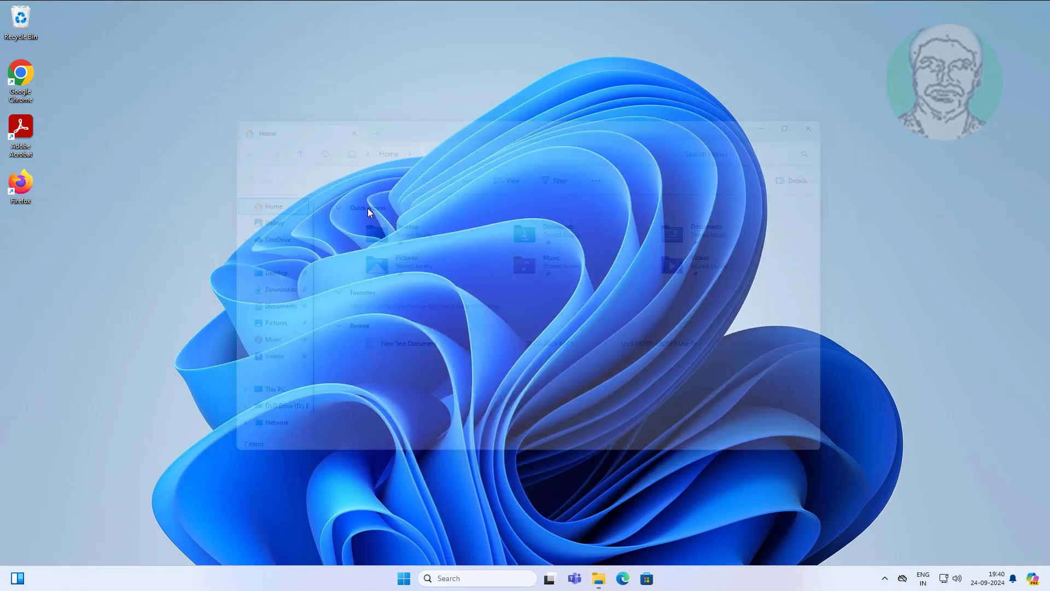
click(405, 578)
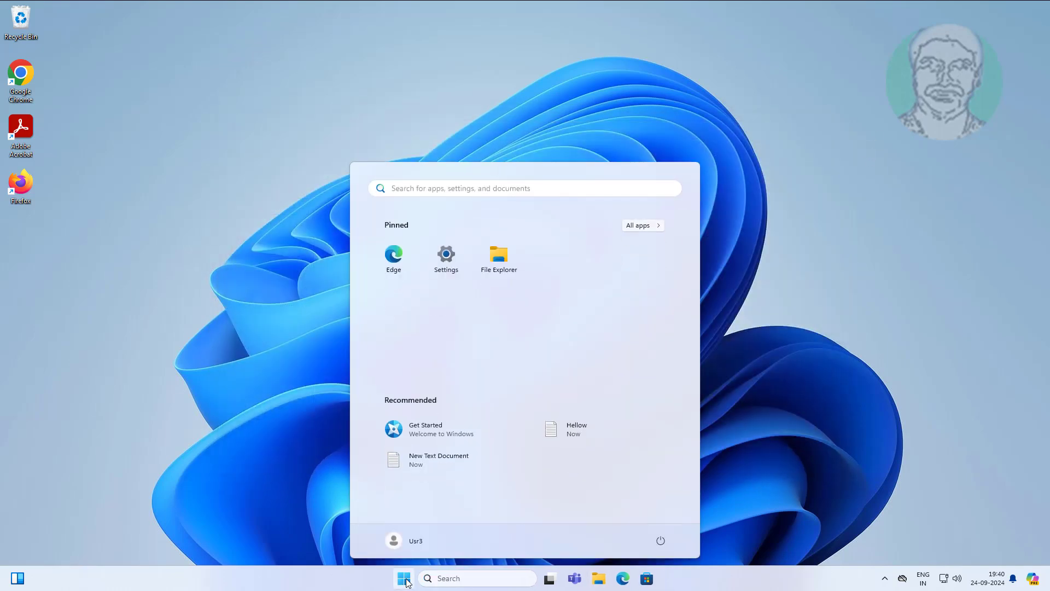
click(418, 540)
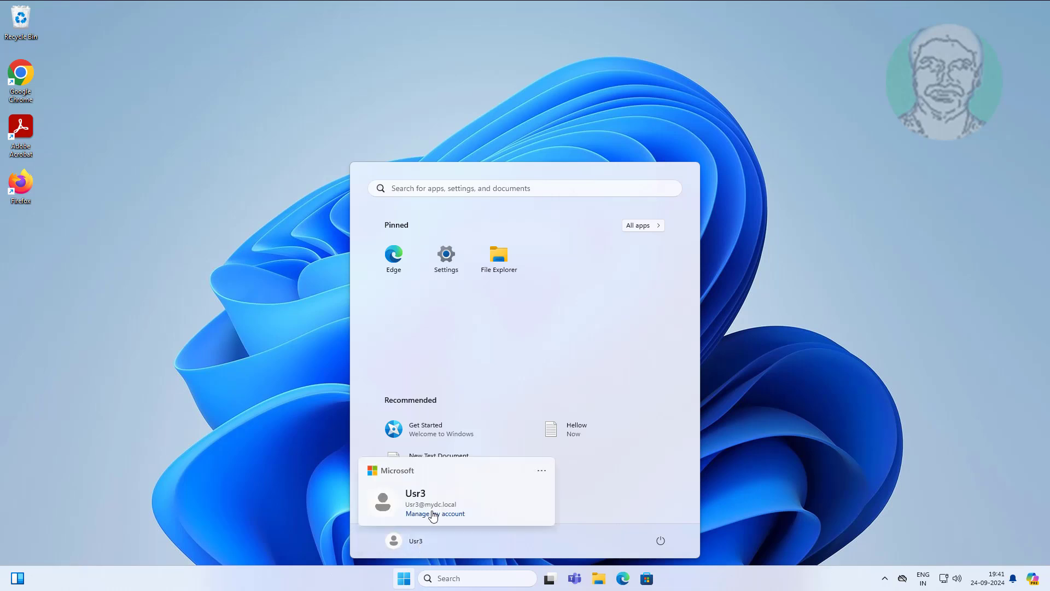
click(541, 472)
click(570, 498)
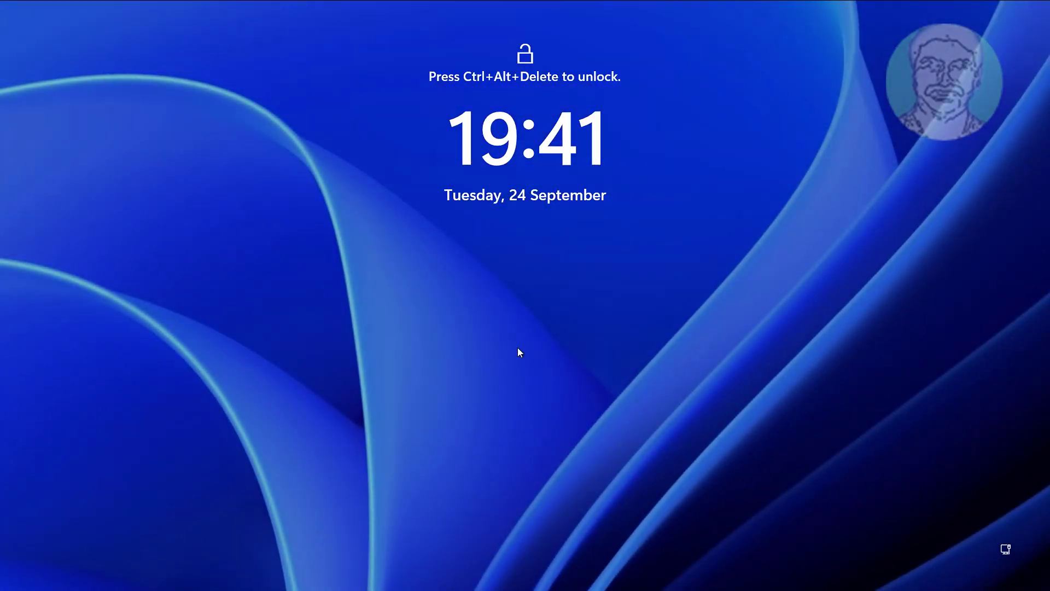
Unlock the sign-in screen and sign in to MYDC as Other user with the HR user's user name and account password.
key(ctrl+alt+Delete)
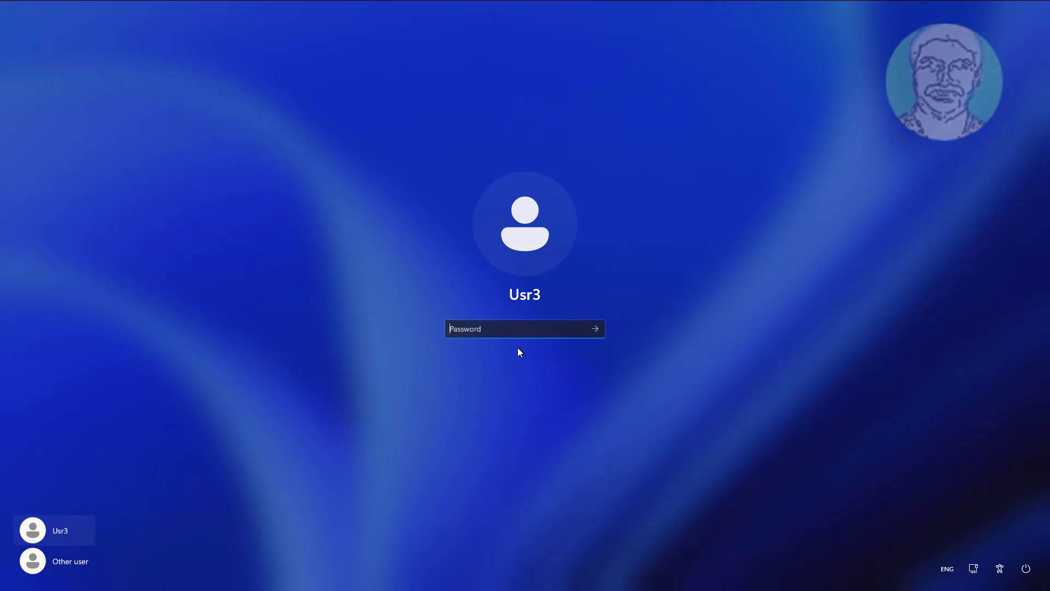
click(77, 563)
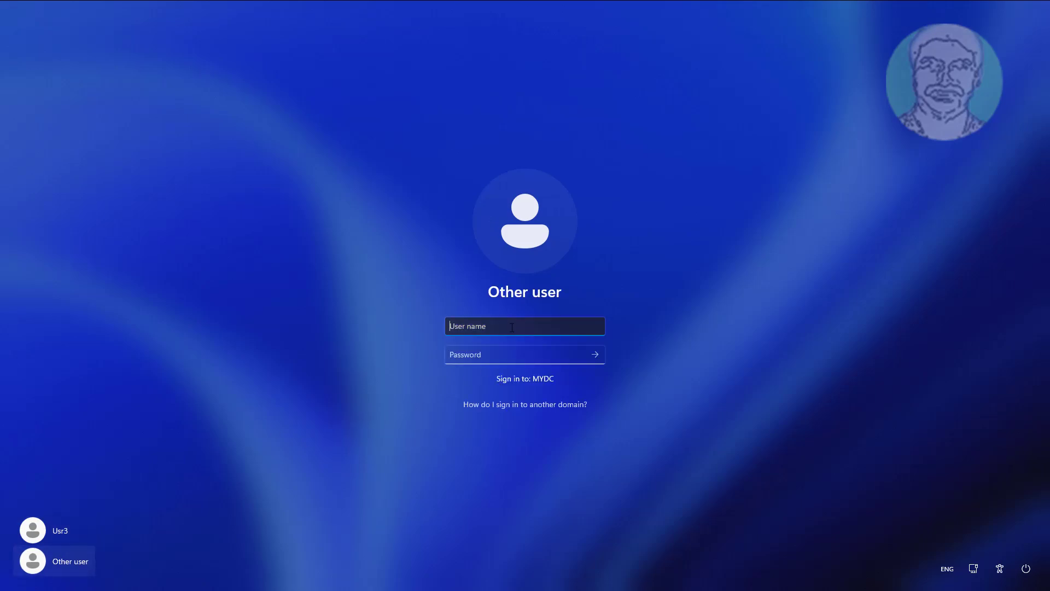
text(anand)
key(Tab)
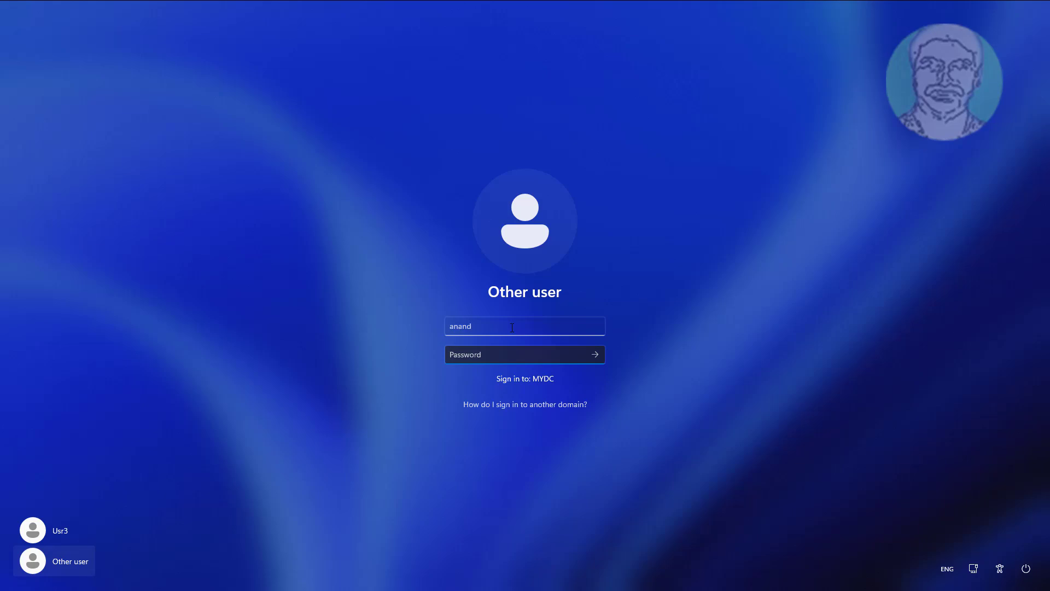
text(********)
key(Return)
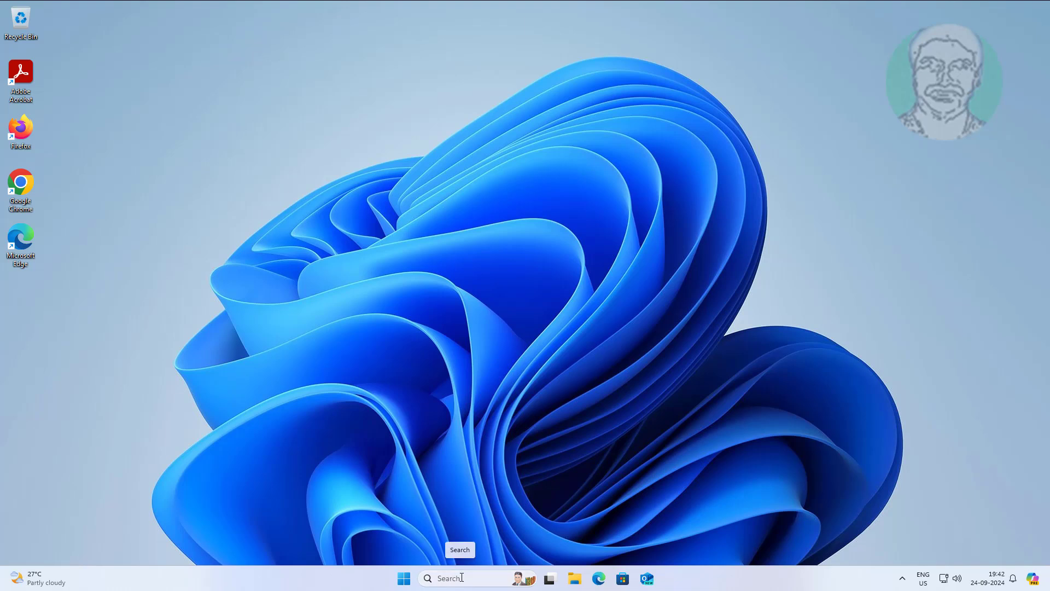
Open Computer Management from This PC in File Explorer under the newly signed-in account.
click(576, 578)
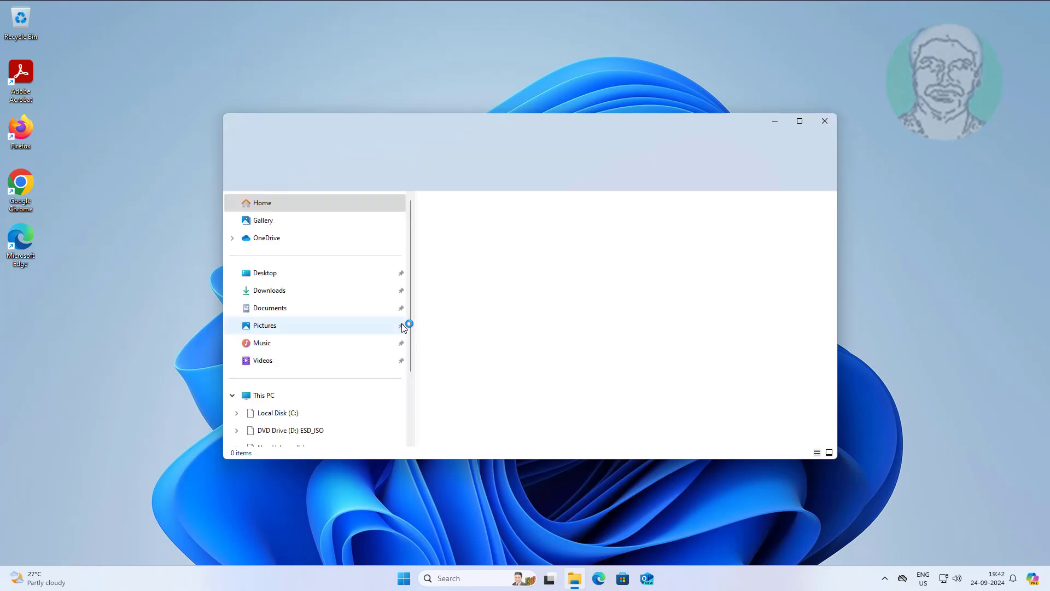
click(276, 401)
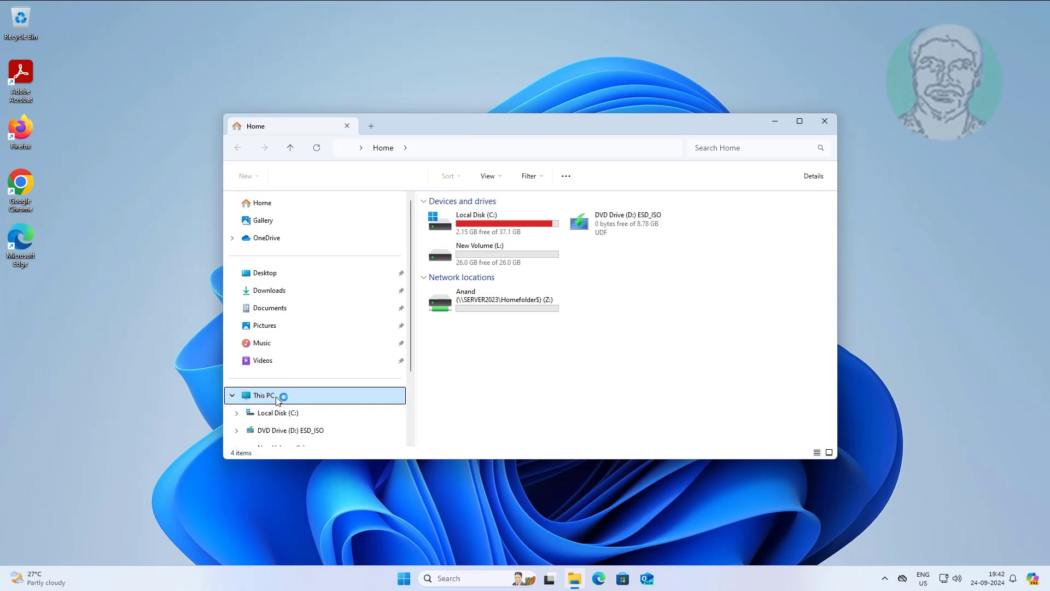
right_click(276, 396)
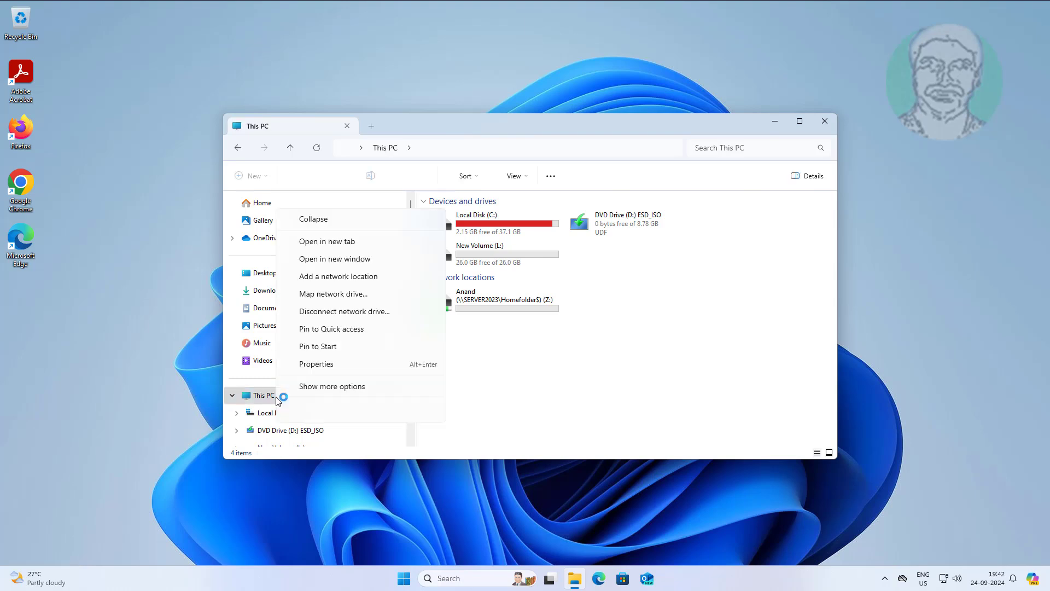
click(370, 386)
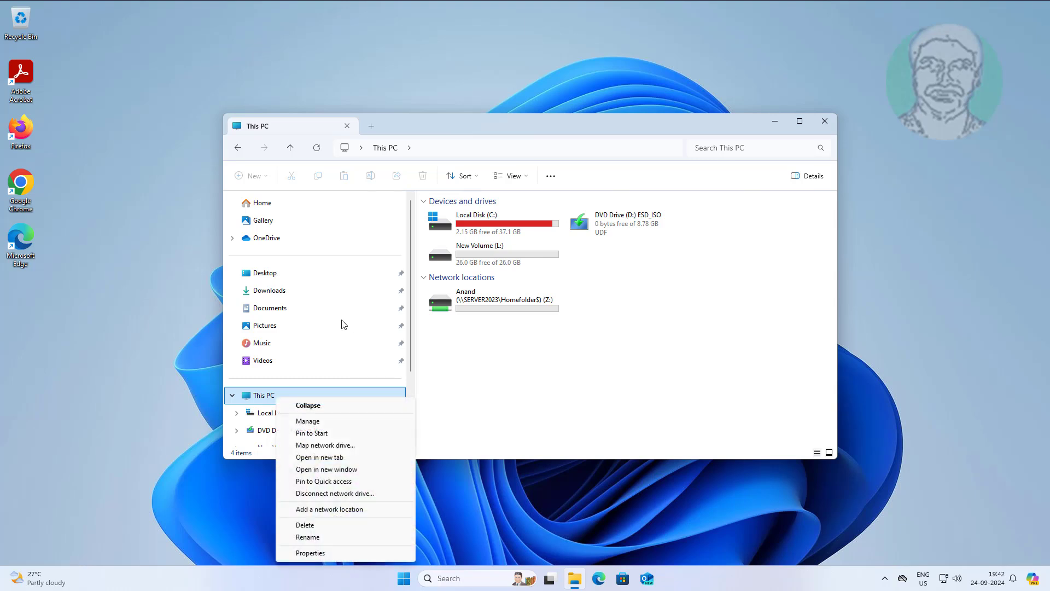
click(328, 421)
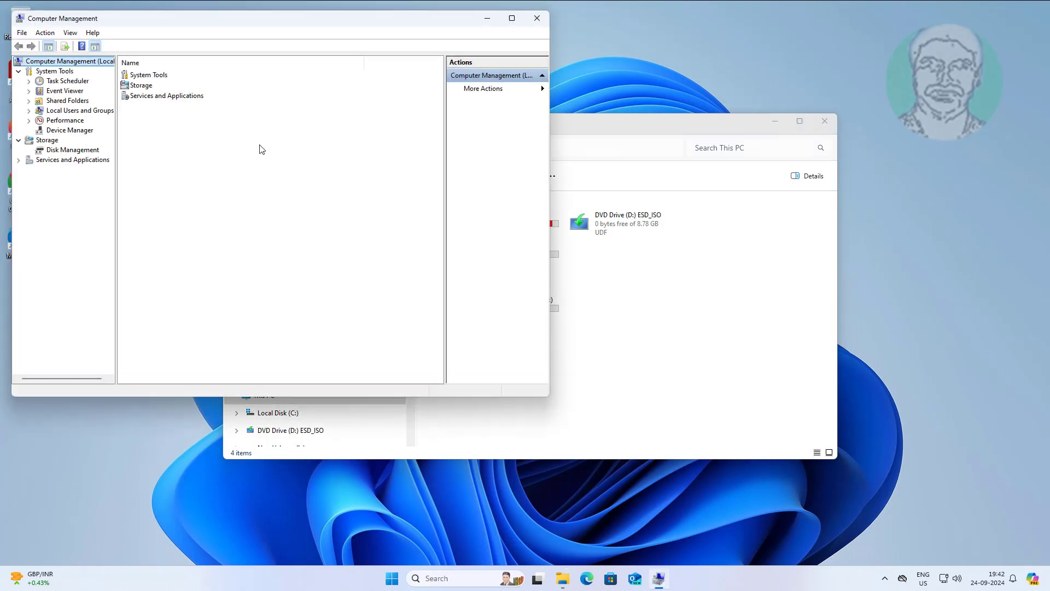
Under Local Users and Groups, check the Administrators group's members for MYDC\Local Administrators Group and close its properties.
double_click(37, 112)
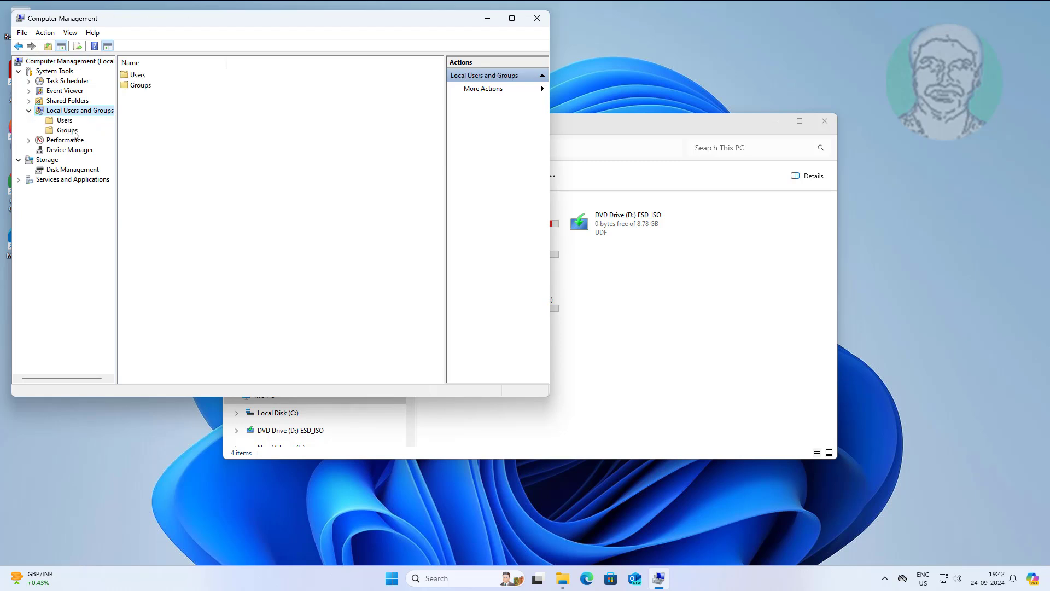
click(70, 130)
click(158, 85)
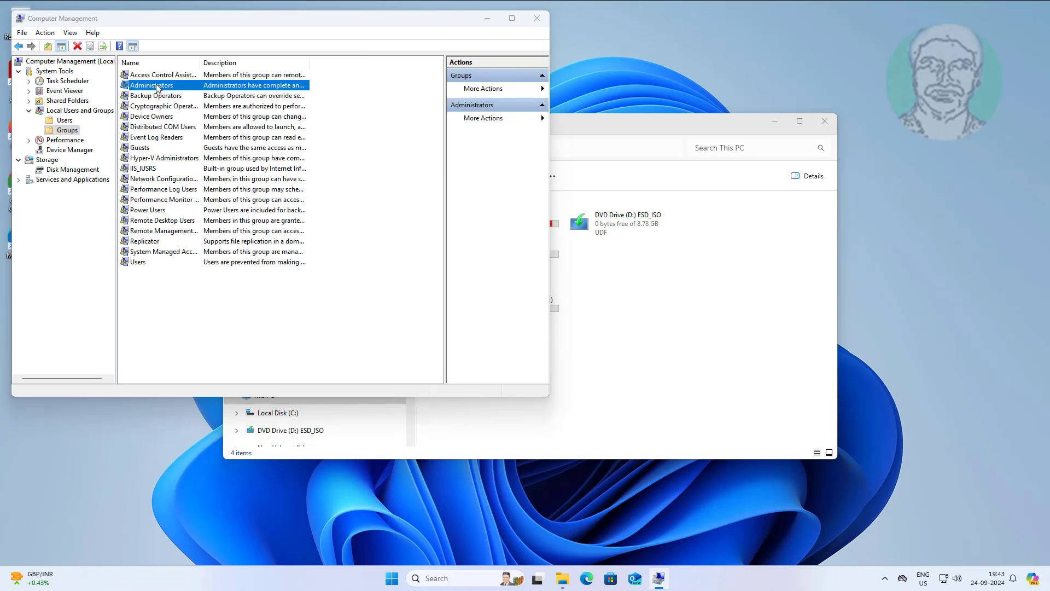
key(Return)
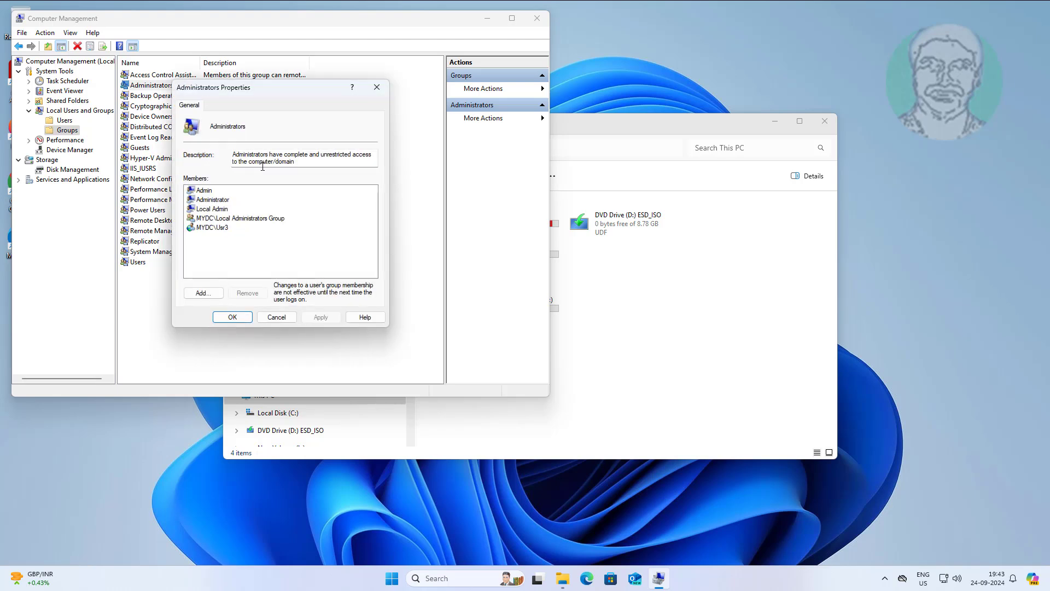
click(236, 218)
click(285, 318)
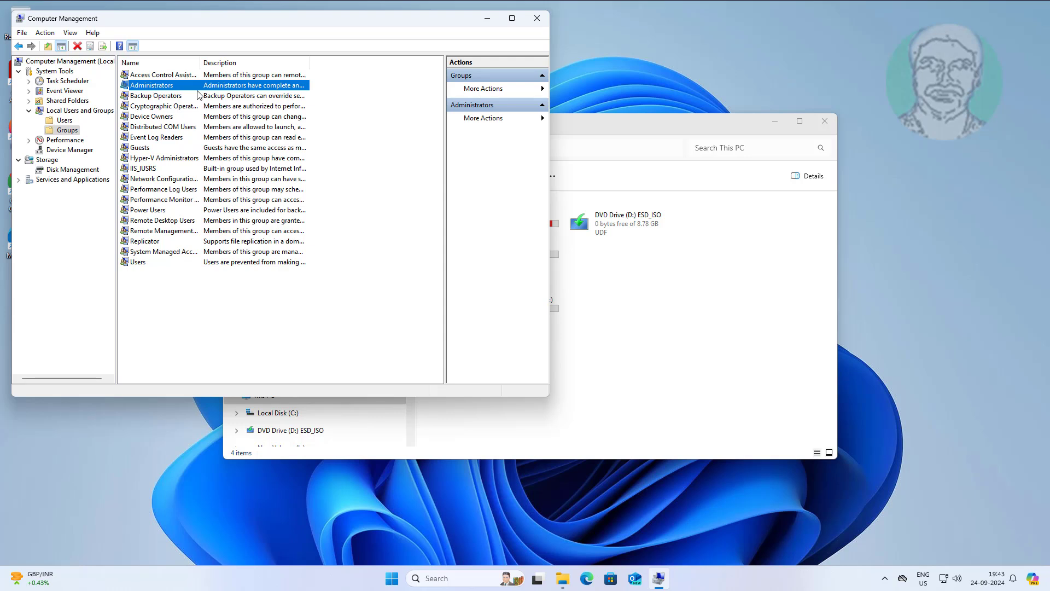
Create a new local user account under Local Users and Groups, entering its user name, the account password and the password confirmation.
click(200, 358)
key(alt+Left)
right_click(158, 171)
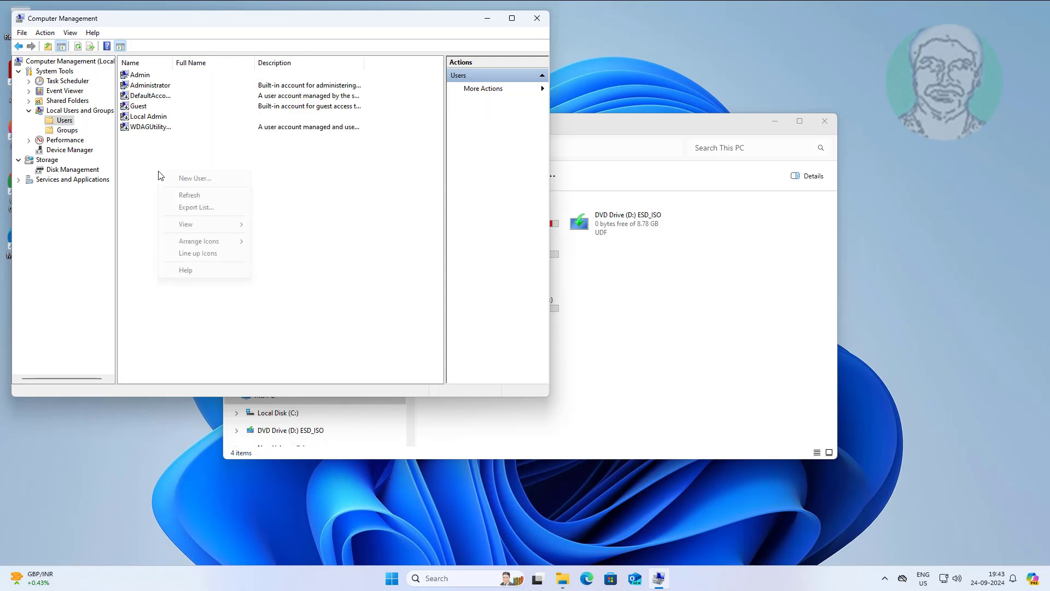
click(193, 180)
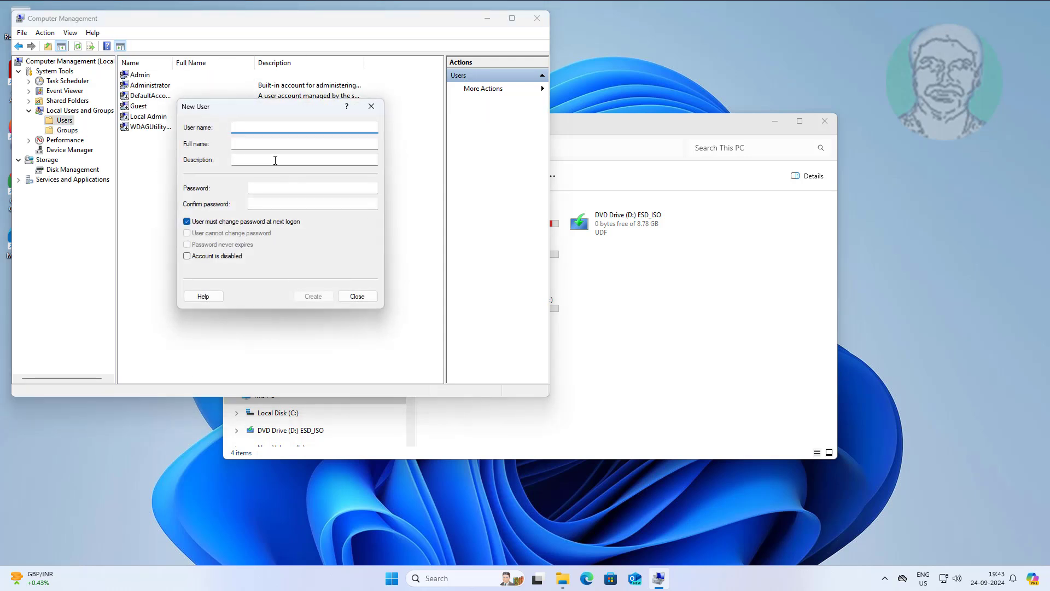
text(ram)
click(268, 188)
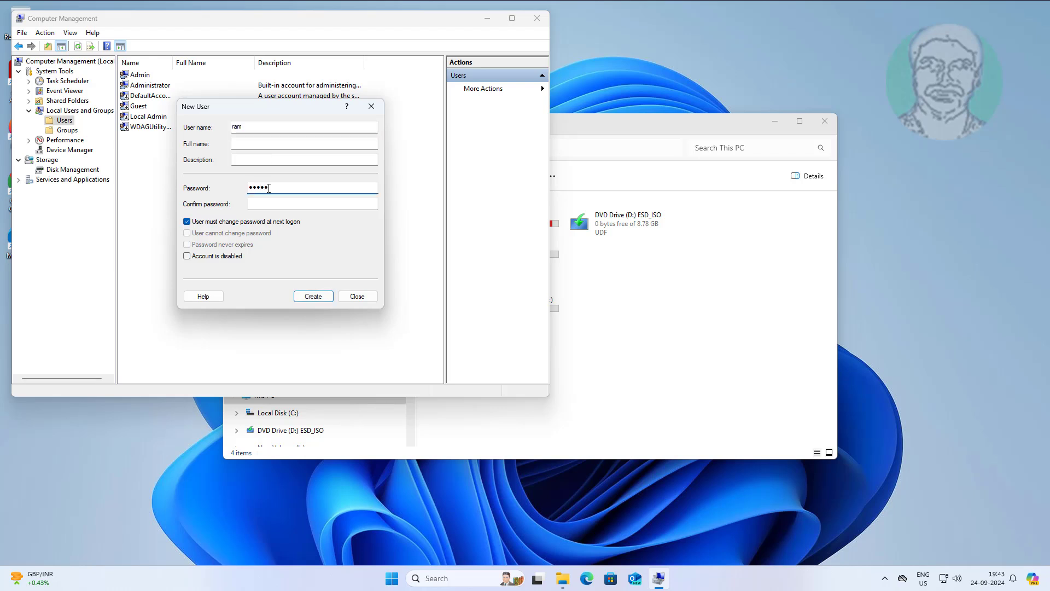
key(Tab)
text(••)
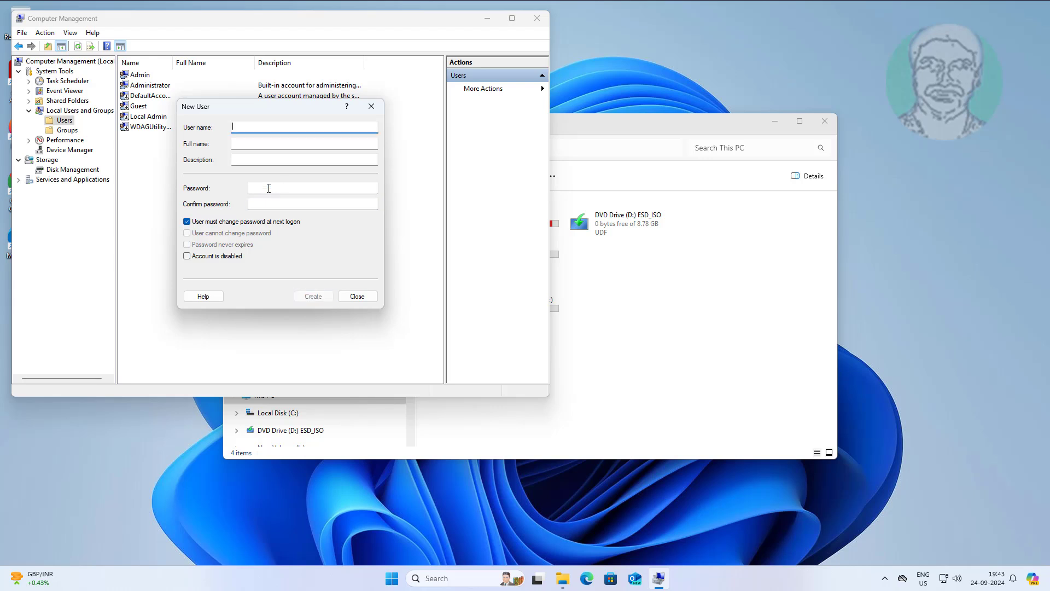
click(357, 296)
Select the newly created account in the Users list to check it, and close Computer Management and File Explorer.
click(141, 129)
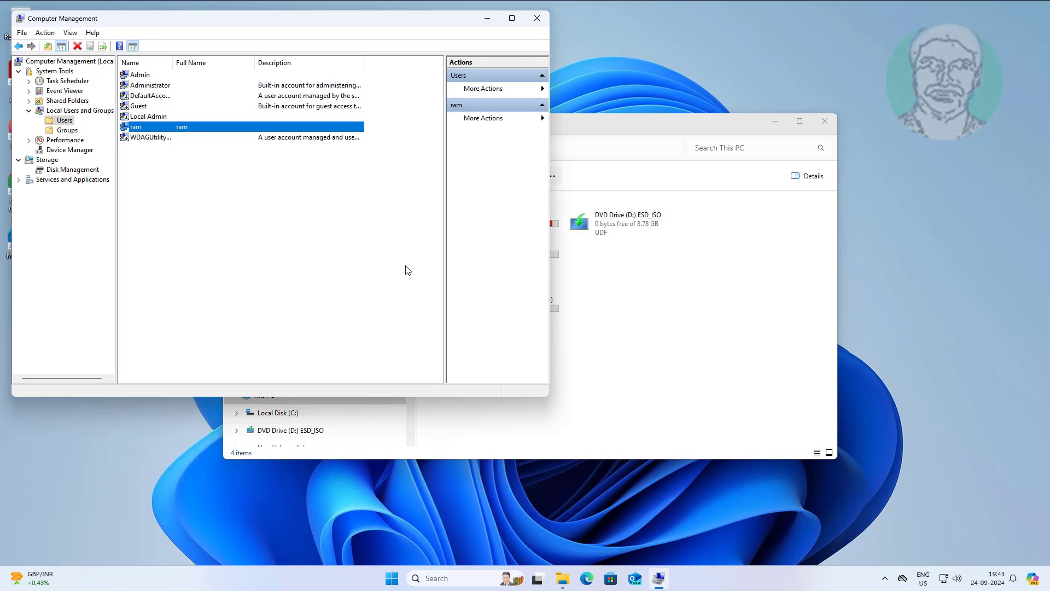
click(534, 22)
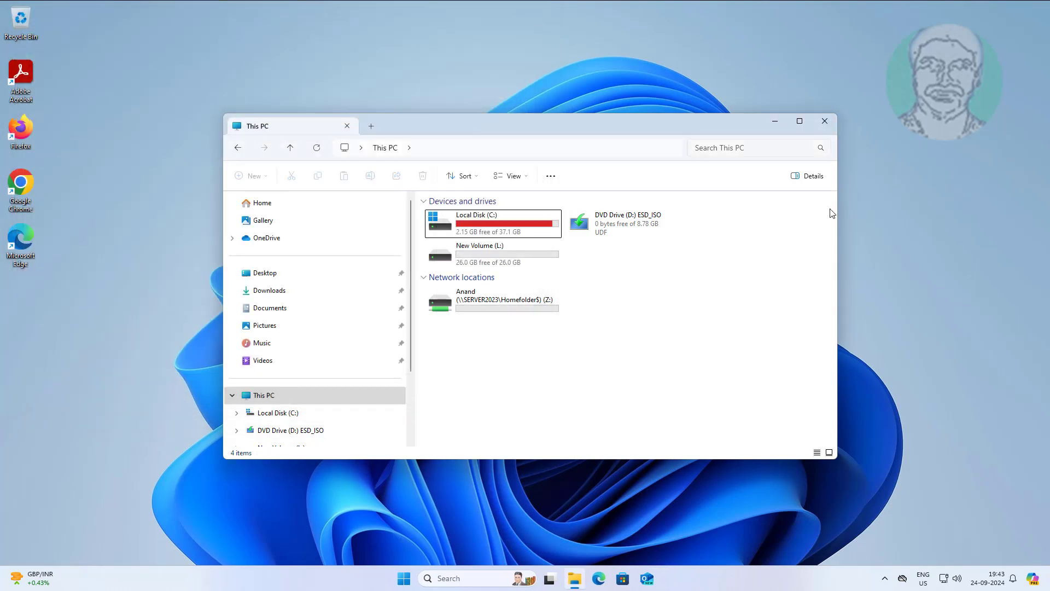
click(824, 121)
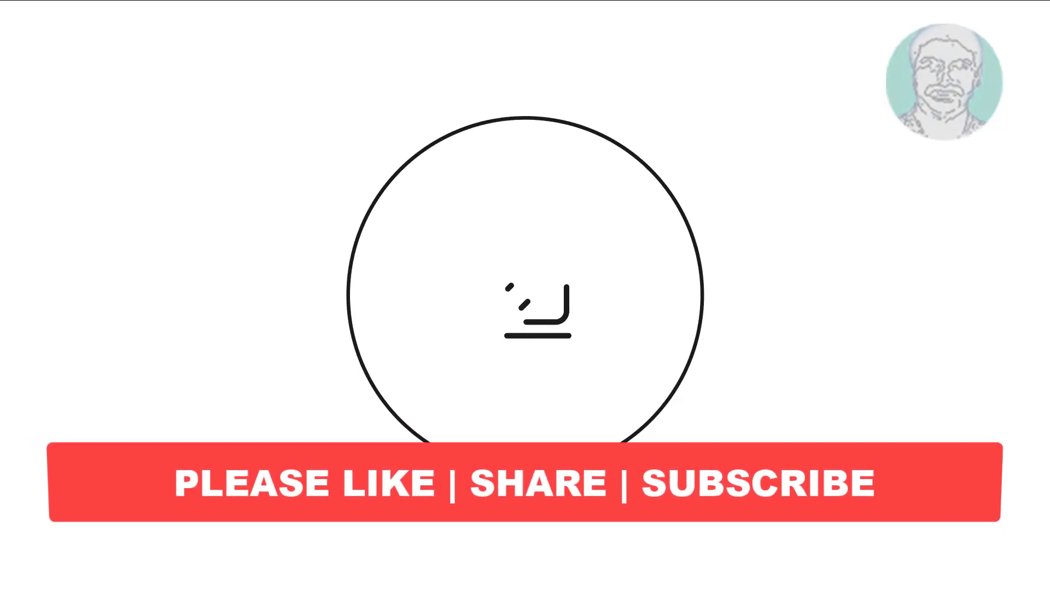